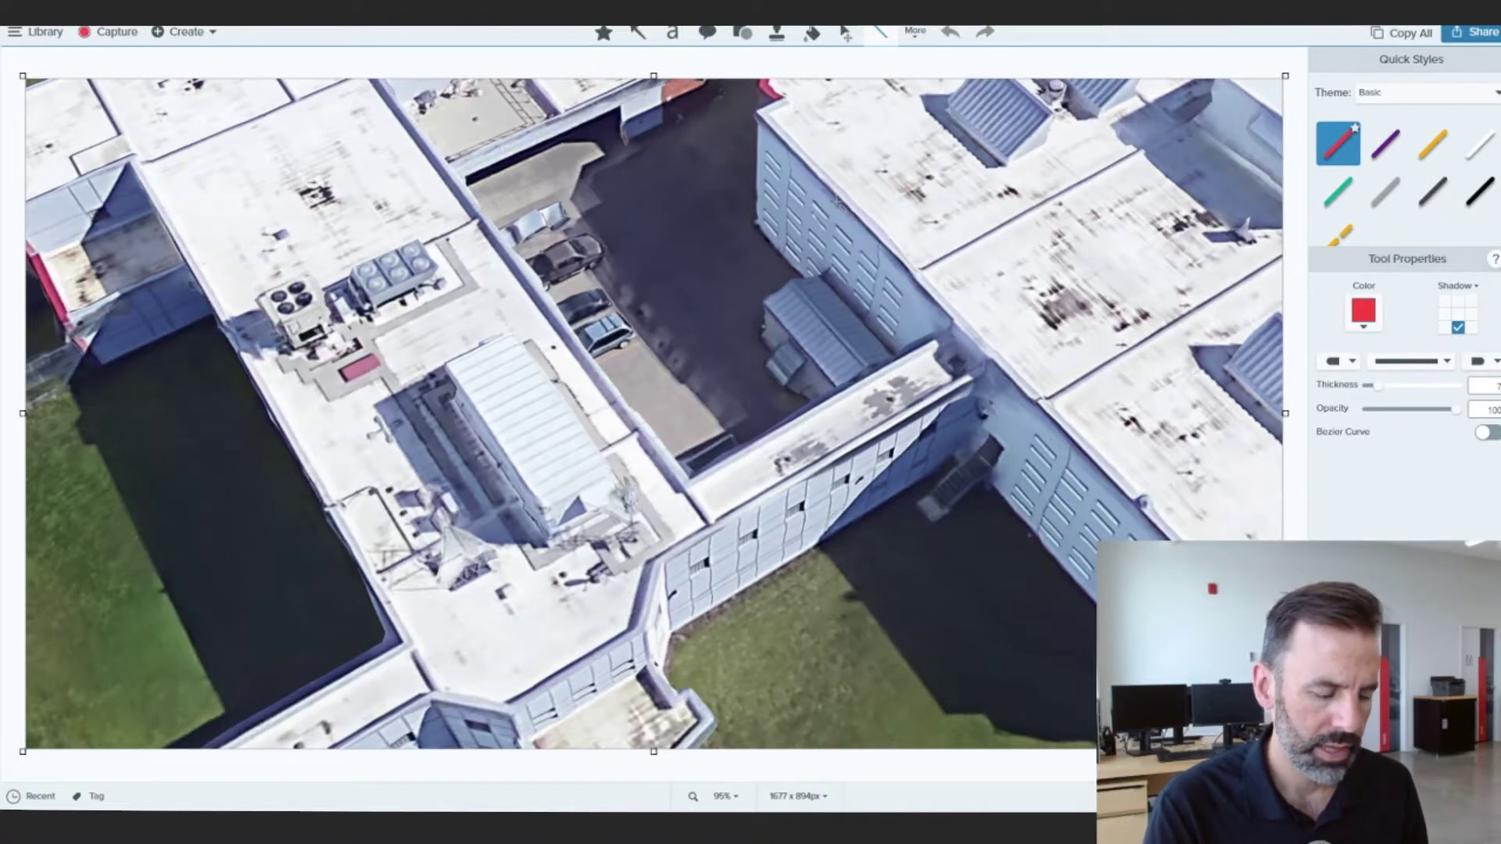
# Step: Draw two green arrows end to end along the narrow connecting roof and stretch them to cover its length
pyautogui.click(638, 34)
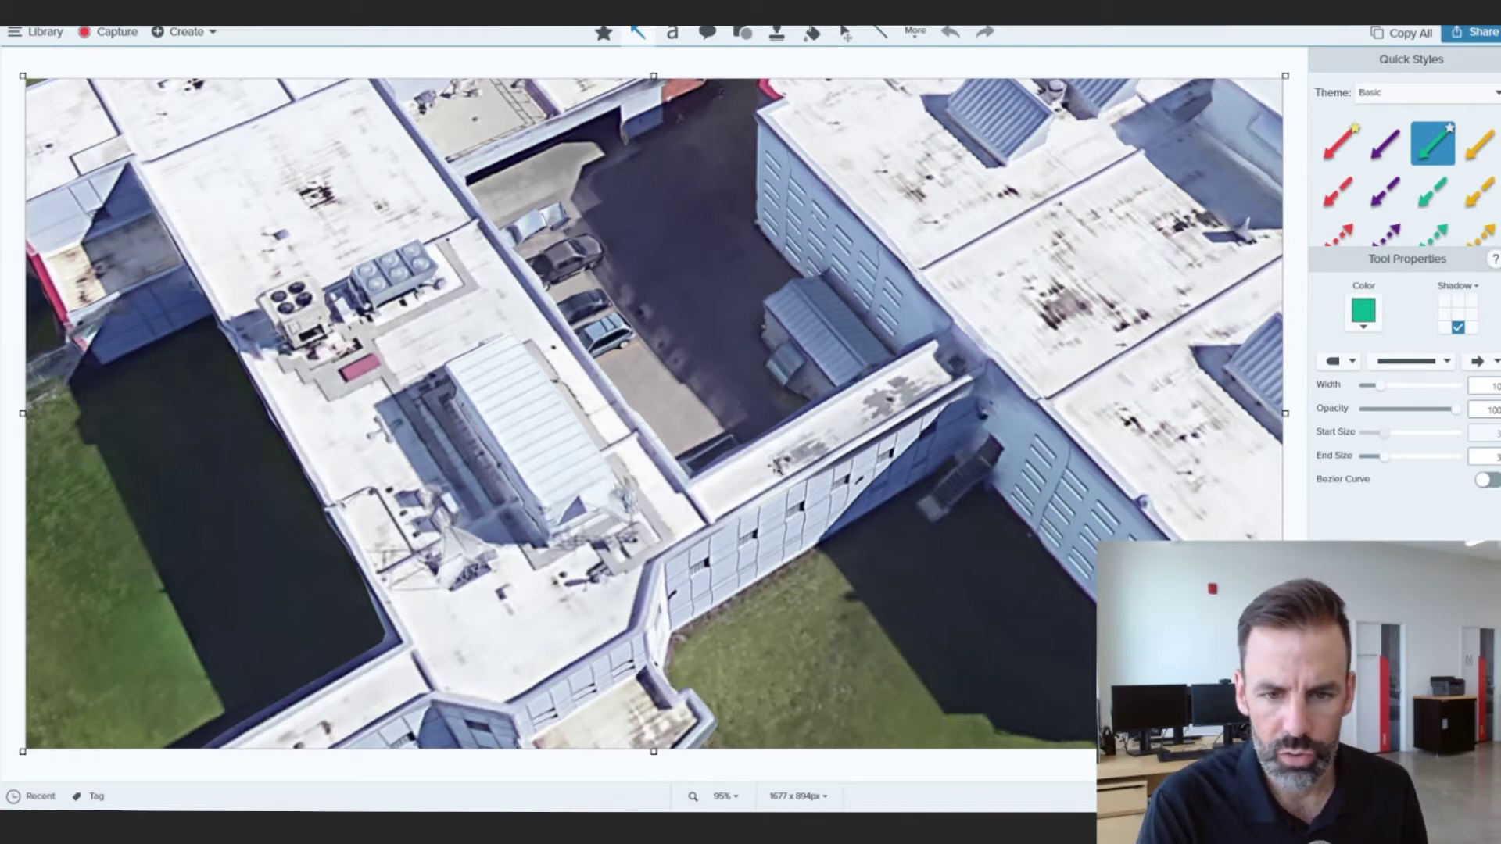
pyautogui.moveTo(714, 489); pyautogui.dragTo(891, 397)
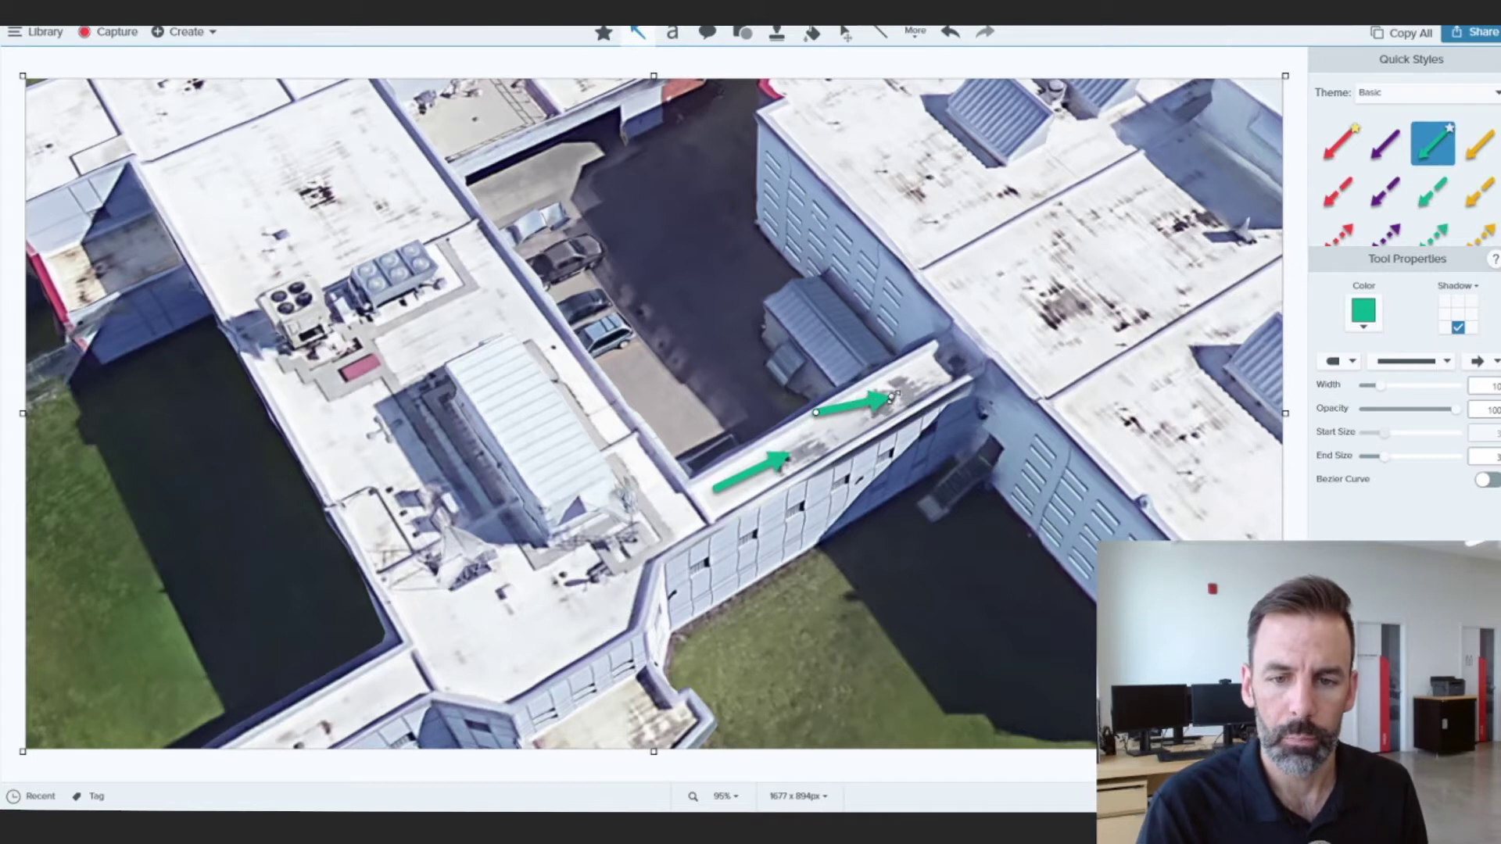
pyautogui.moveTo(893, 396); pyautogui.dragTo(929, 374)
pyautogui.moveTo(820, 412); pyautogui.dragTo(805, 442)
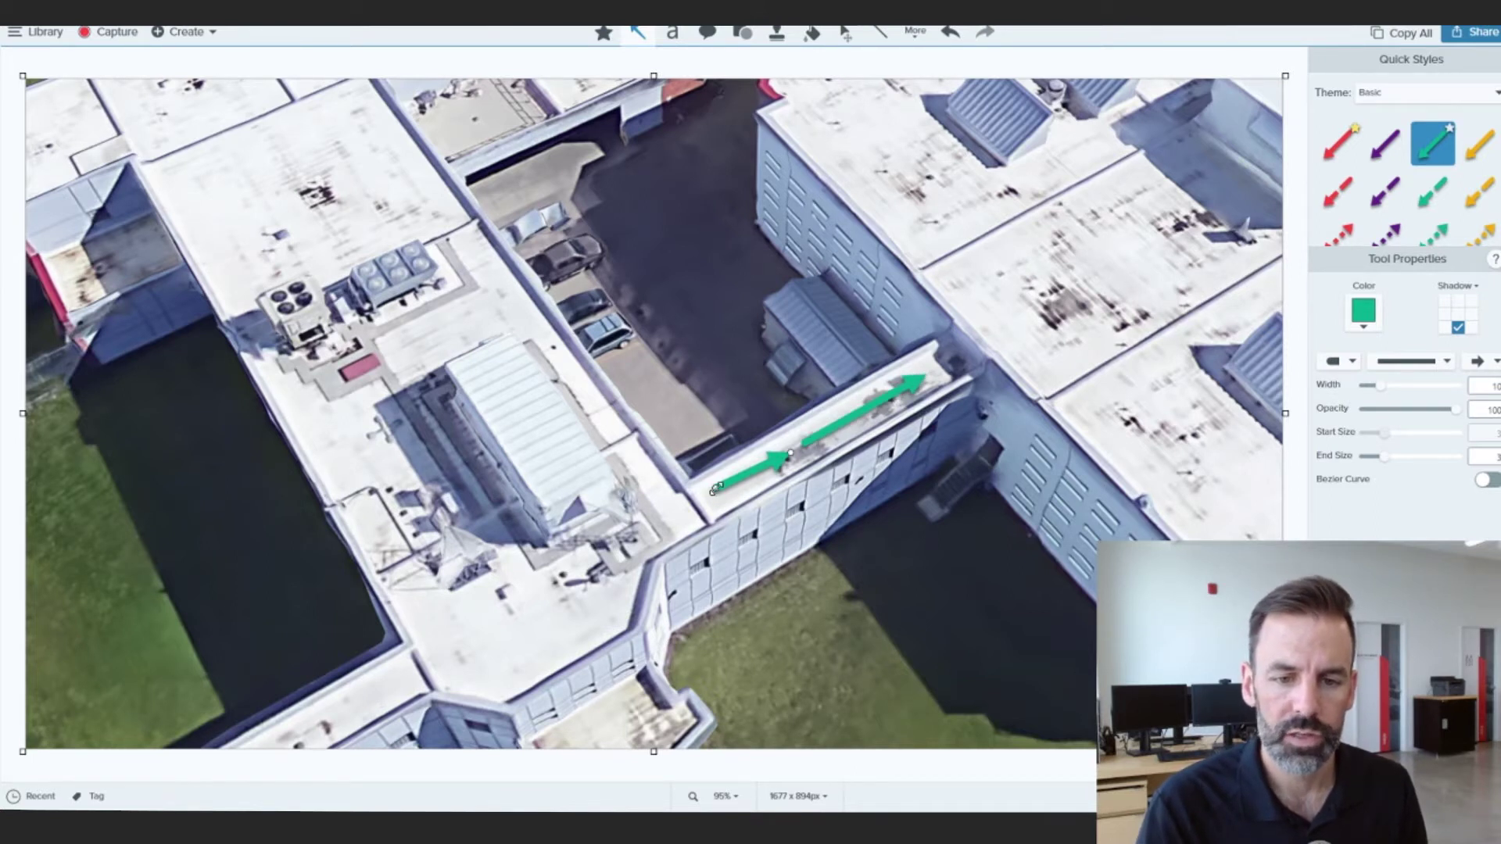
pyautogui.moveTo(715, 488); pyautogui.dragTo(712, 498)
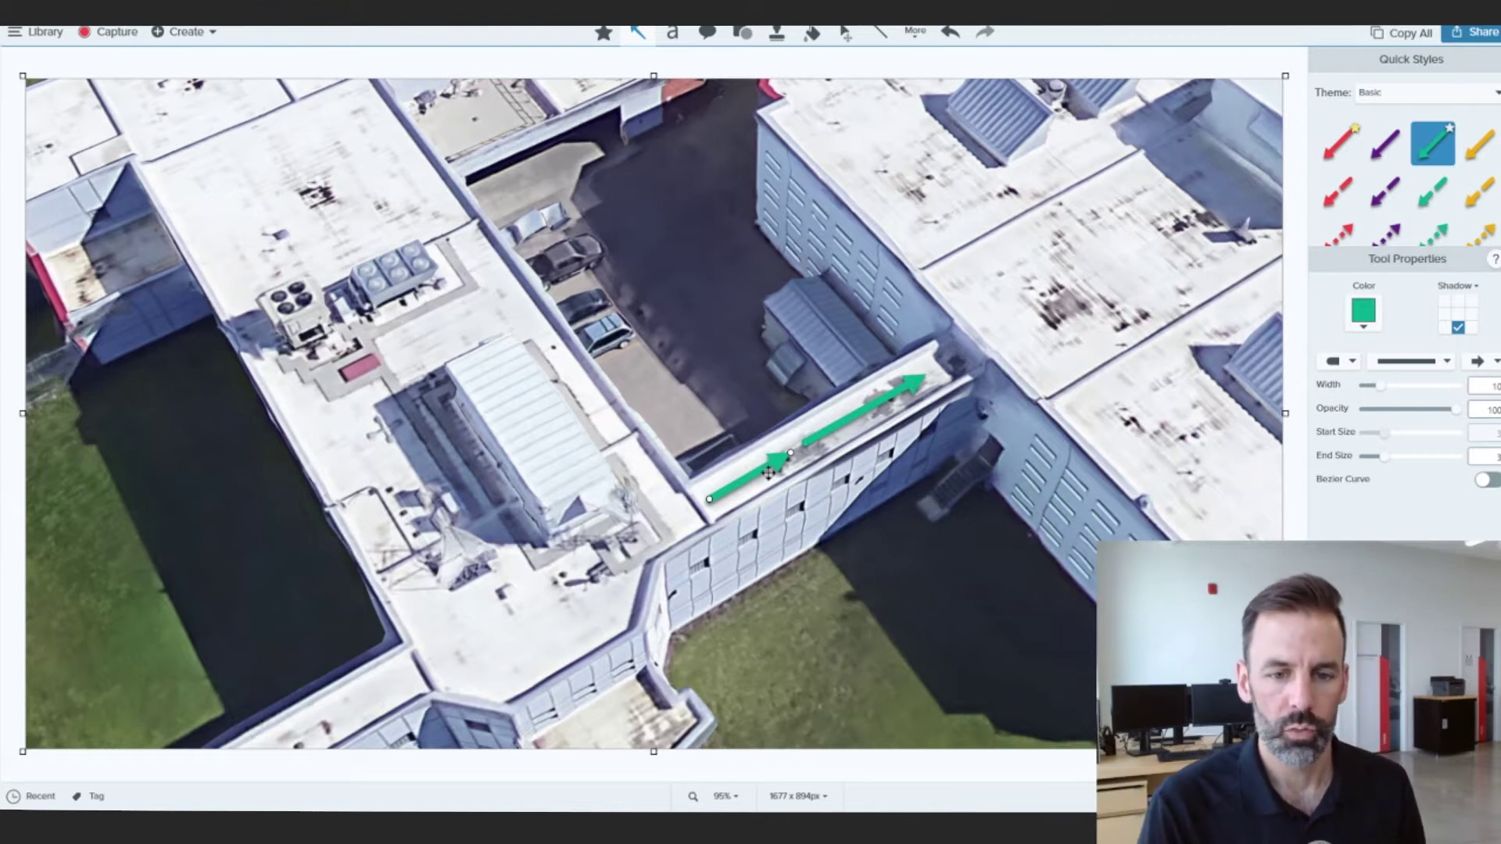
# Step: Replace the arrows with a long green arrow along the main roof's courtyard edge and a short one toward the connecting roof
pyautogui.press('Delete')
pyautogui.moveTo(903, 398); pyautogui.dragTo(838, 426)
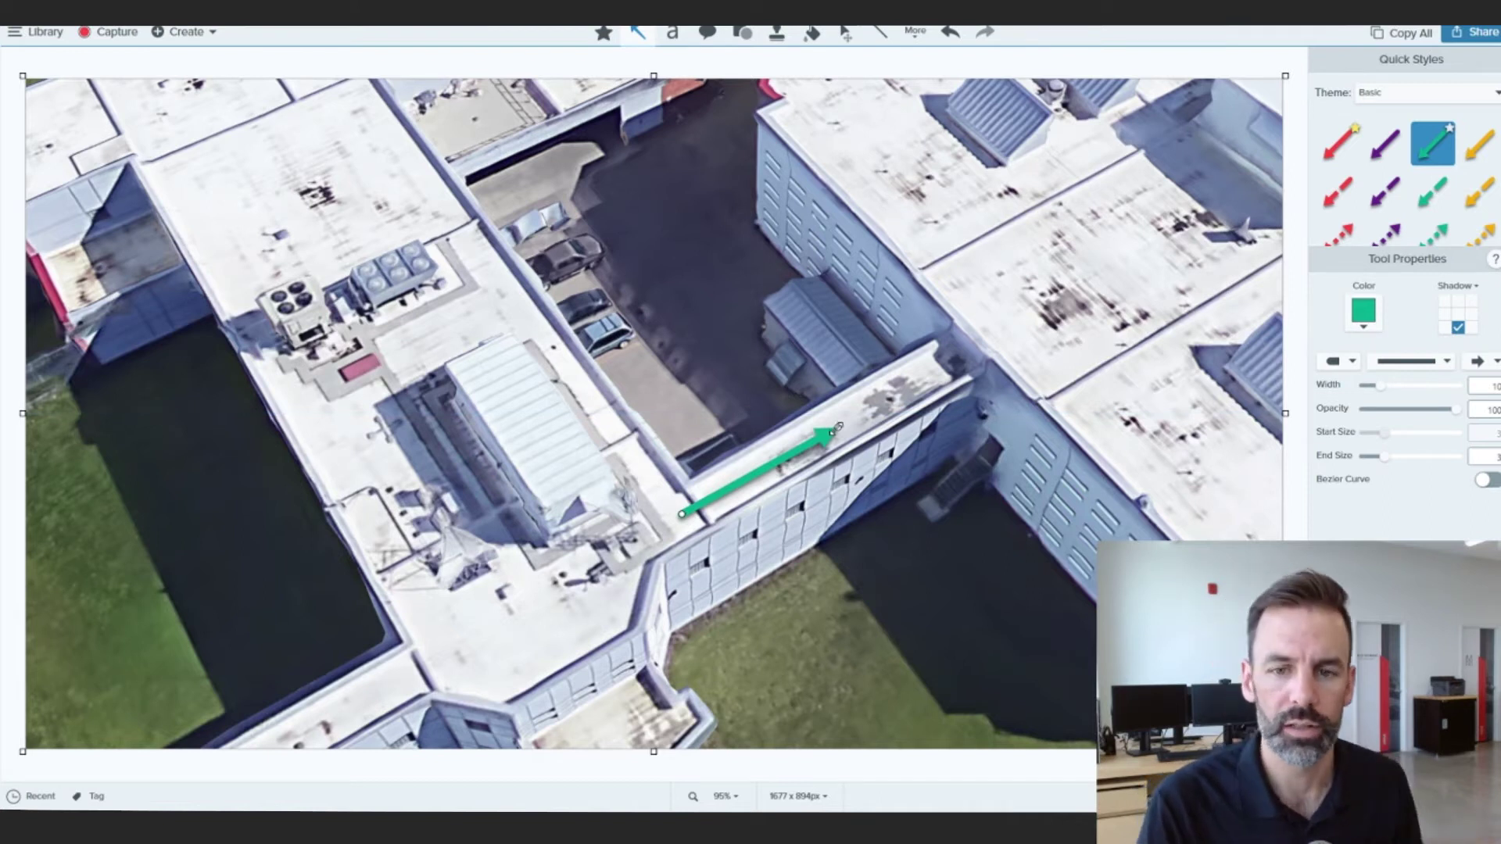
pyautogui.moveTo(837, 426)
pyautogui.mouseDown()
pyautogui.moveTo(886, 398)
pyautogui.moveTo(646, 516)
pyautogui.moveTo(585, 527)
pyautogui.moveTo(461, 379)
pyautogui.moveTo(518, 465)
pyautogui.moveTo(479, 318)
pyautogui.moveTo(507, 293)
pyautogui.moveTo(548, 339)
pyautogui.mouseUp()
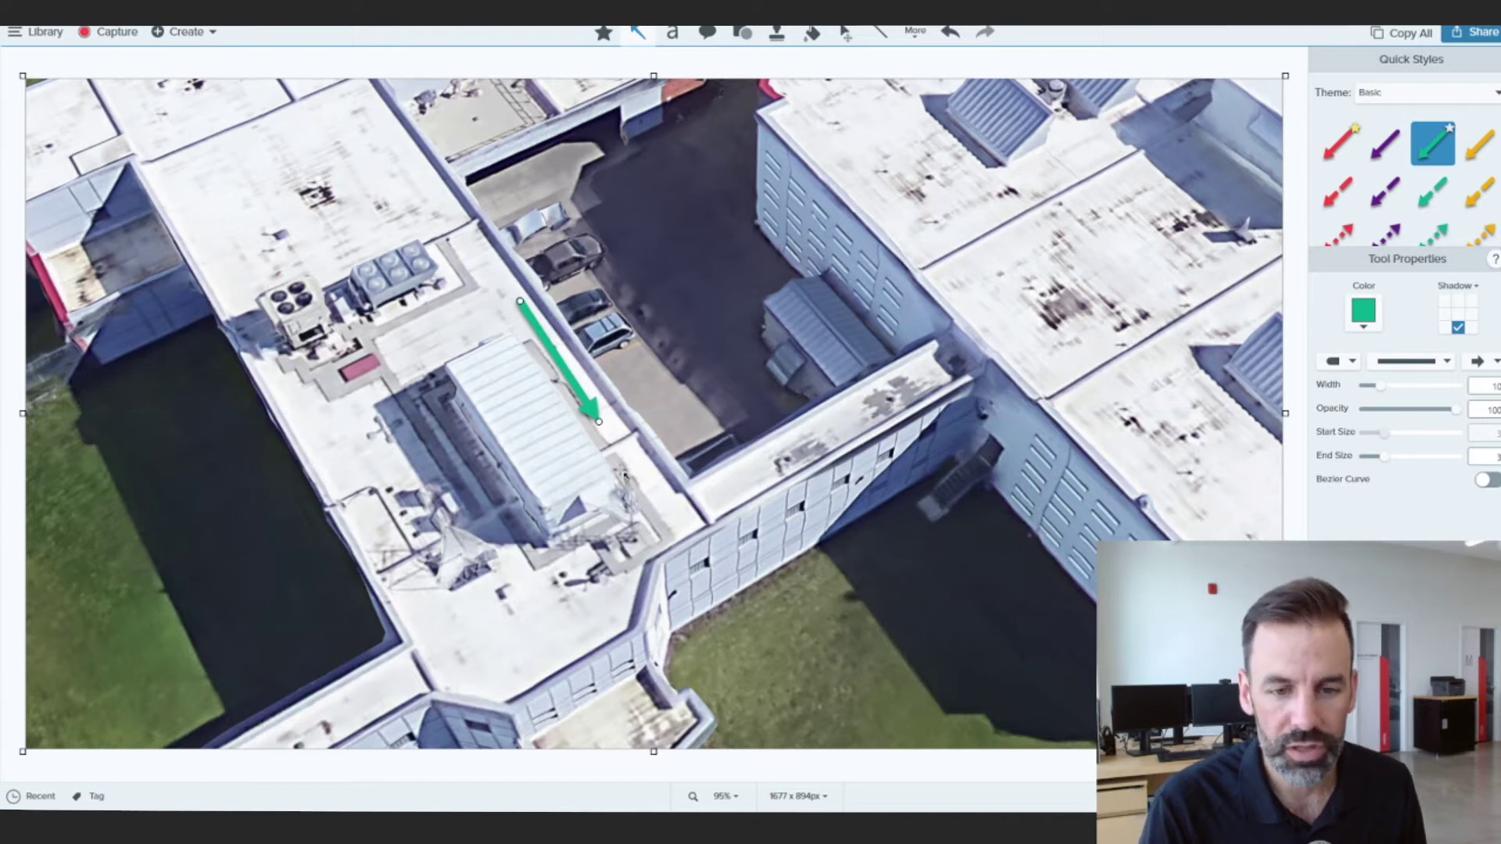
pyautogui.moveTo(621, 471); pyautogui.dragTo(677, 491)
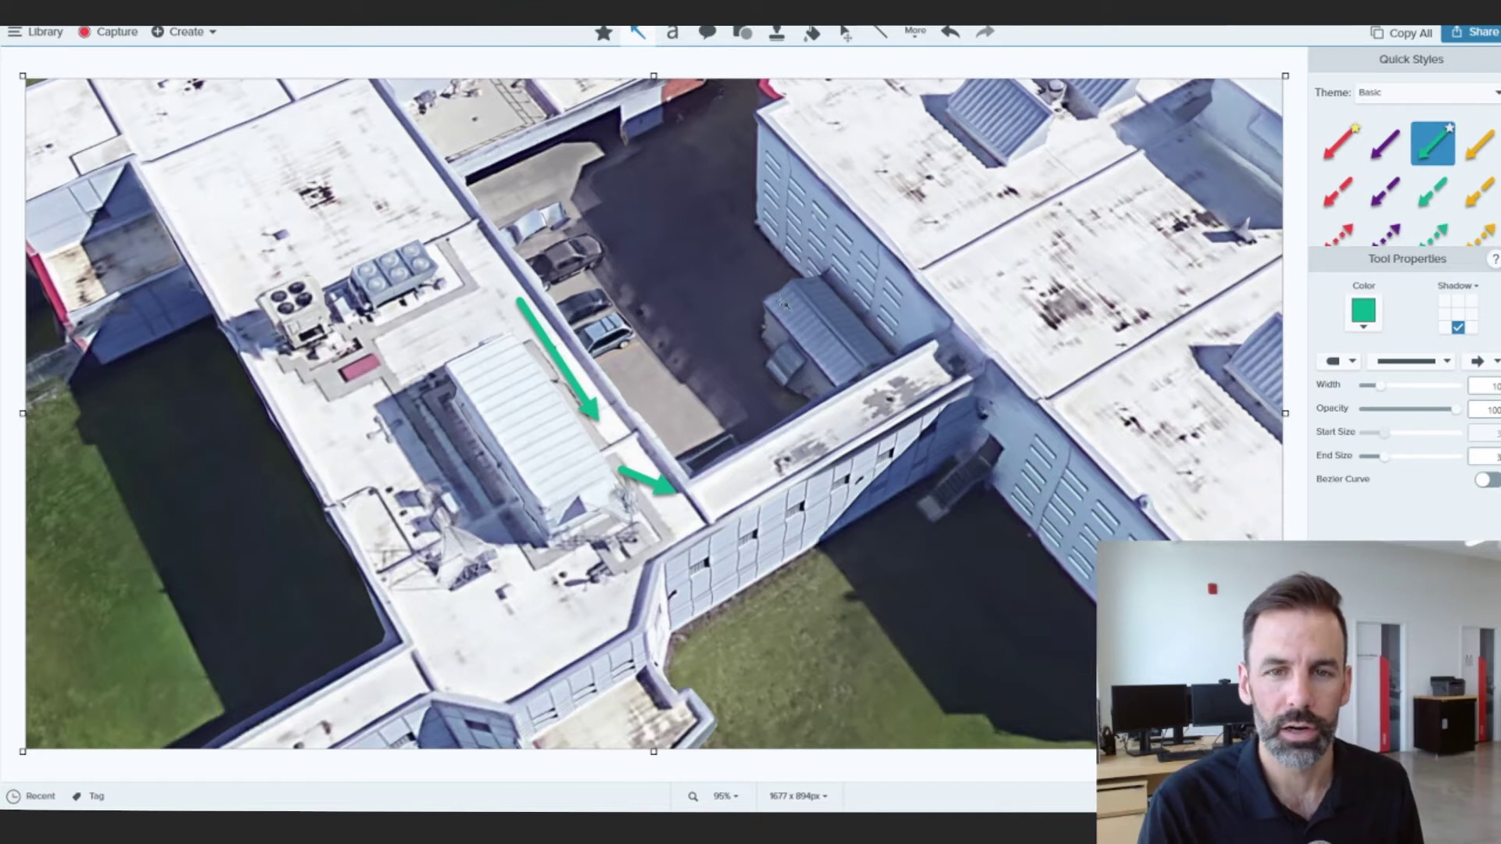
# Step: Remove all the green arrows from the aerial photo
pyautogui.click(844, 34)
pyautogui.click(650, 480)
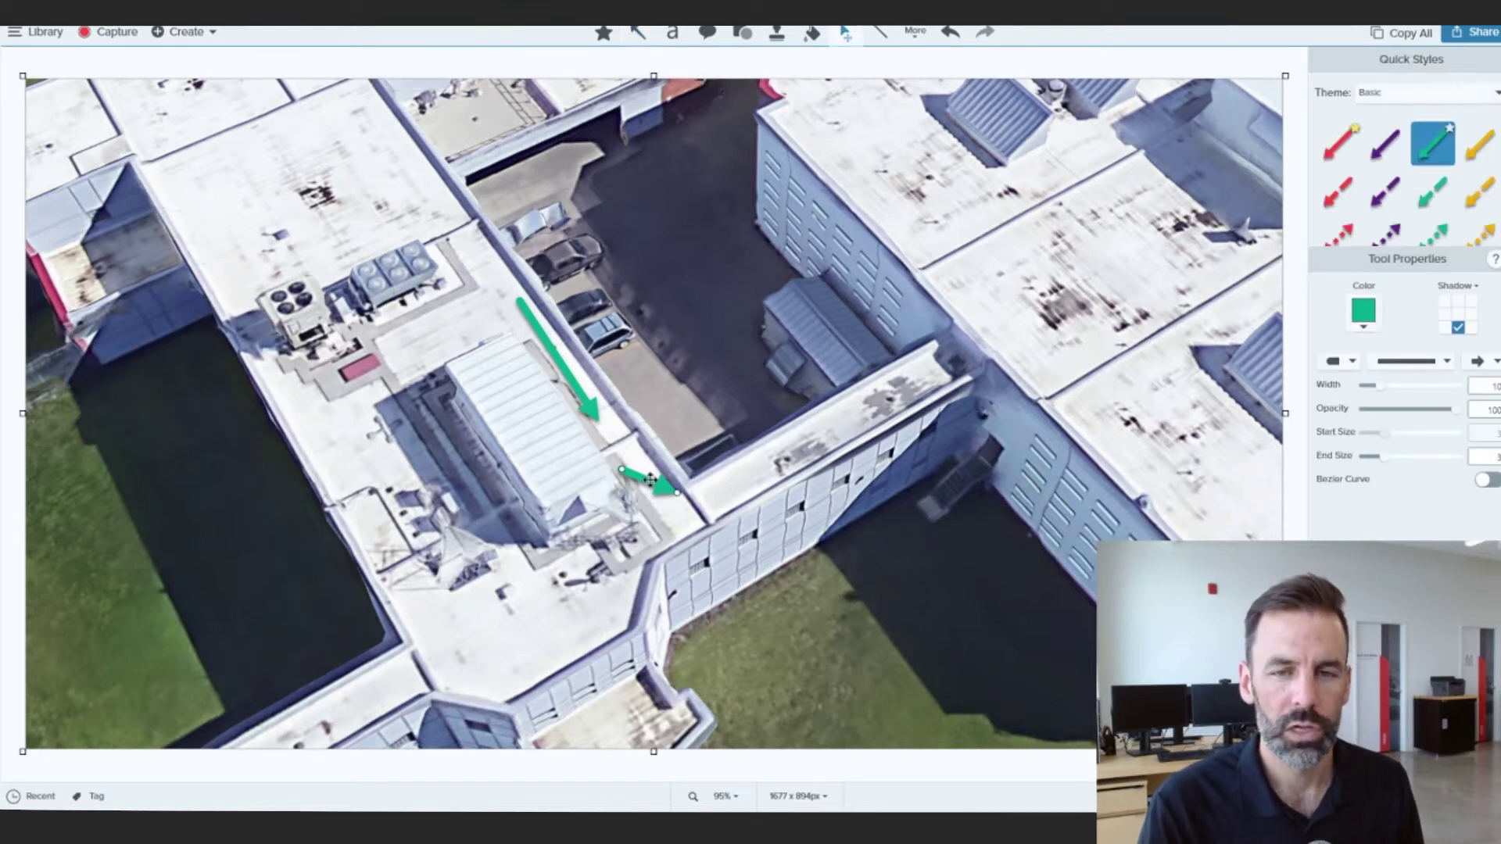
pyautogui.press('Escape')
pyautogui.hotkey('ctrl', 'z')
pyautogui.hotkey('ctrl', 'z')
pyautogui.hotkey('ctrl', 'z')
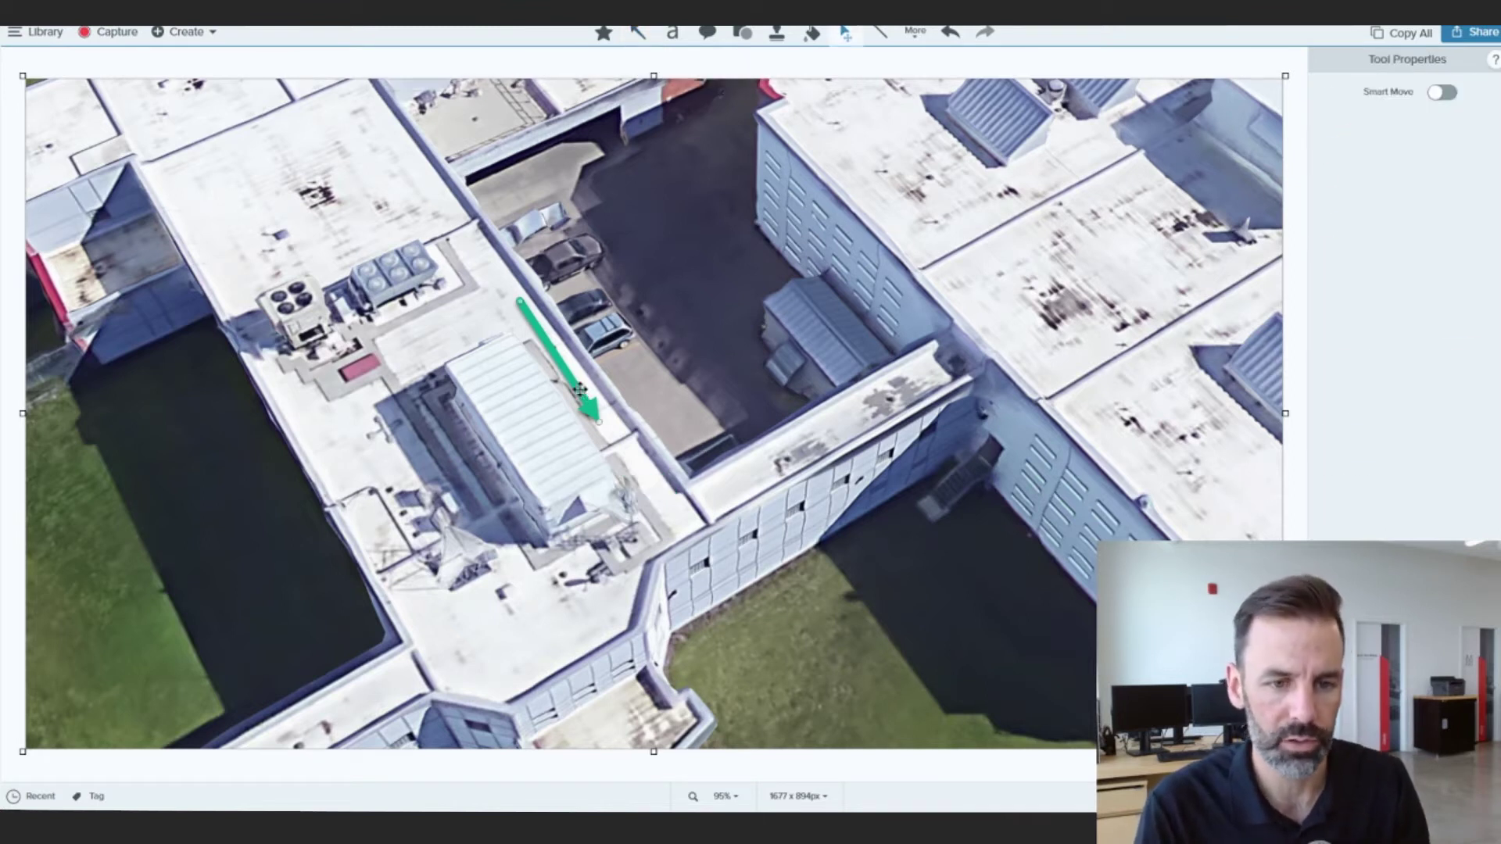
# Step: Draw yellow lines along both long edges of the connecting roof and a short one along the adjoining courtyard edge
pyautogui.click(879, 35)
pyautogui.click(1432, 143)
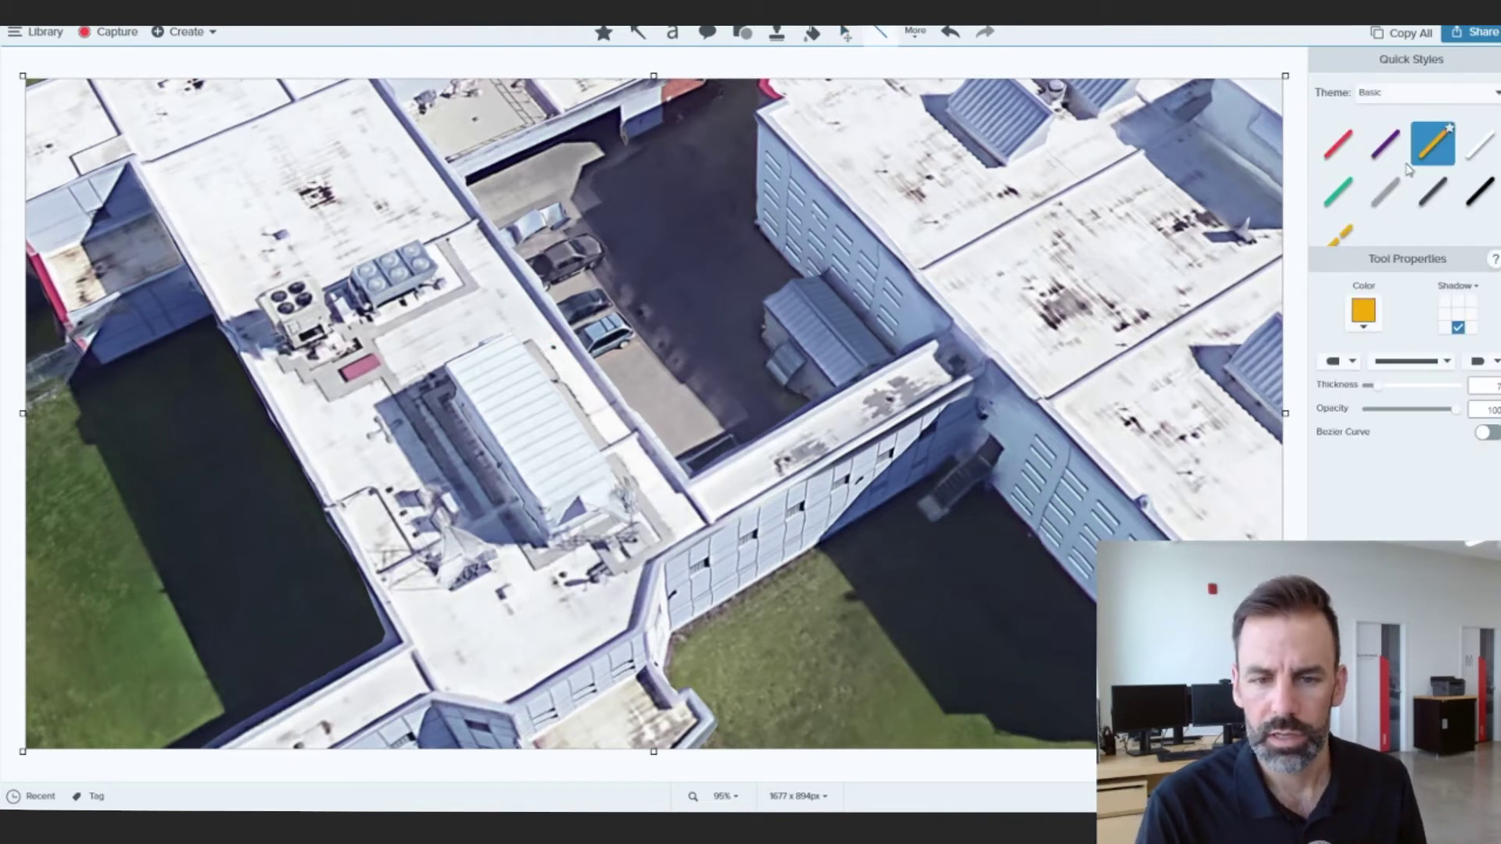
pyautogui.moveTo(692, 478); pyautogui.dragTo(942, 338)
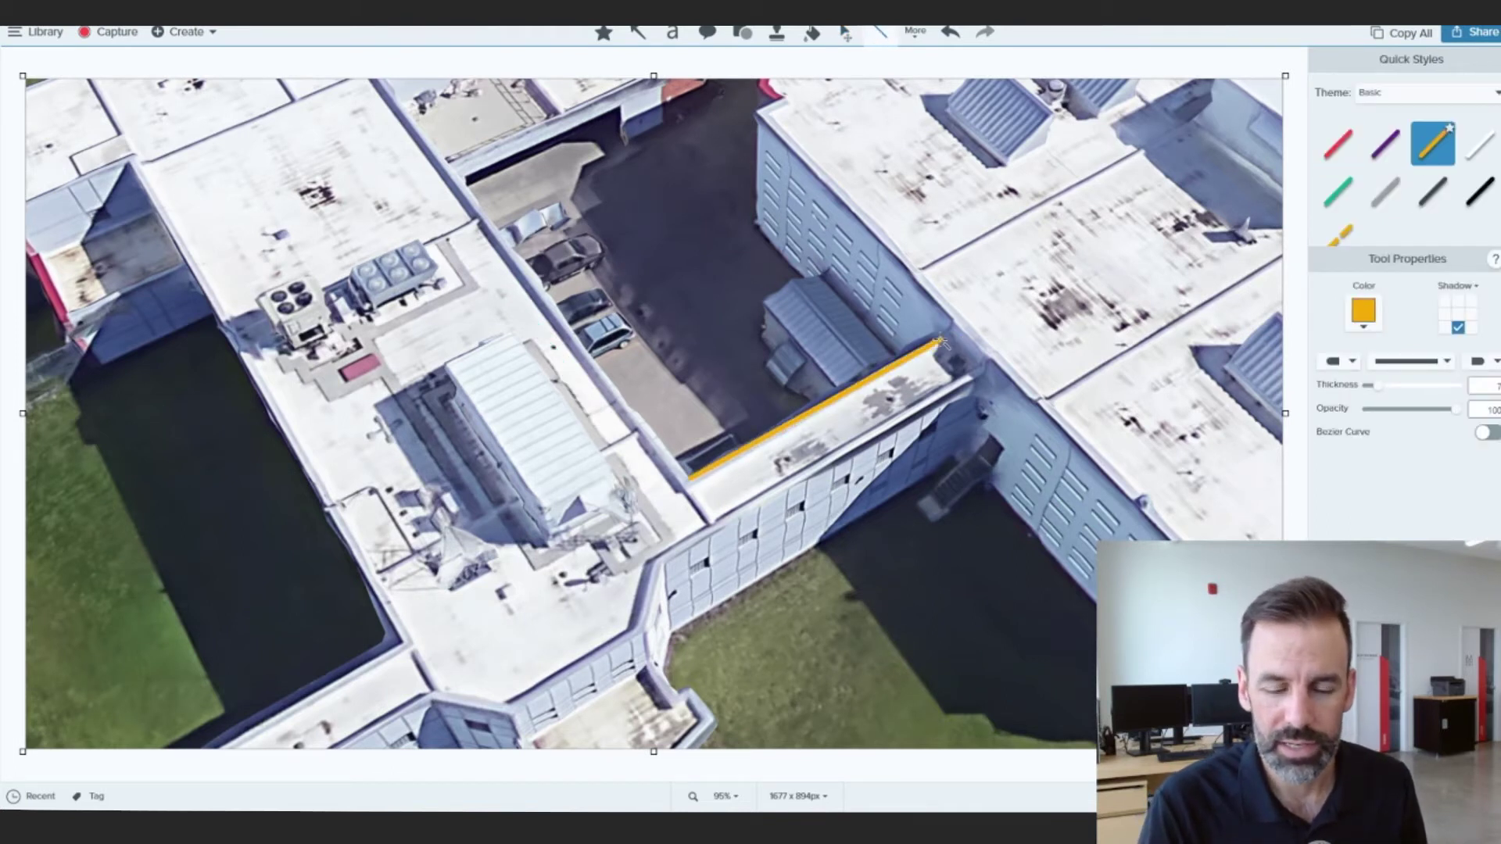
pyautogui.moveTo(750, 514); pyautogui.dragTo(975, 375)
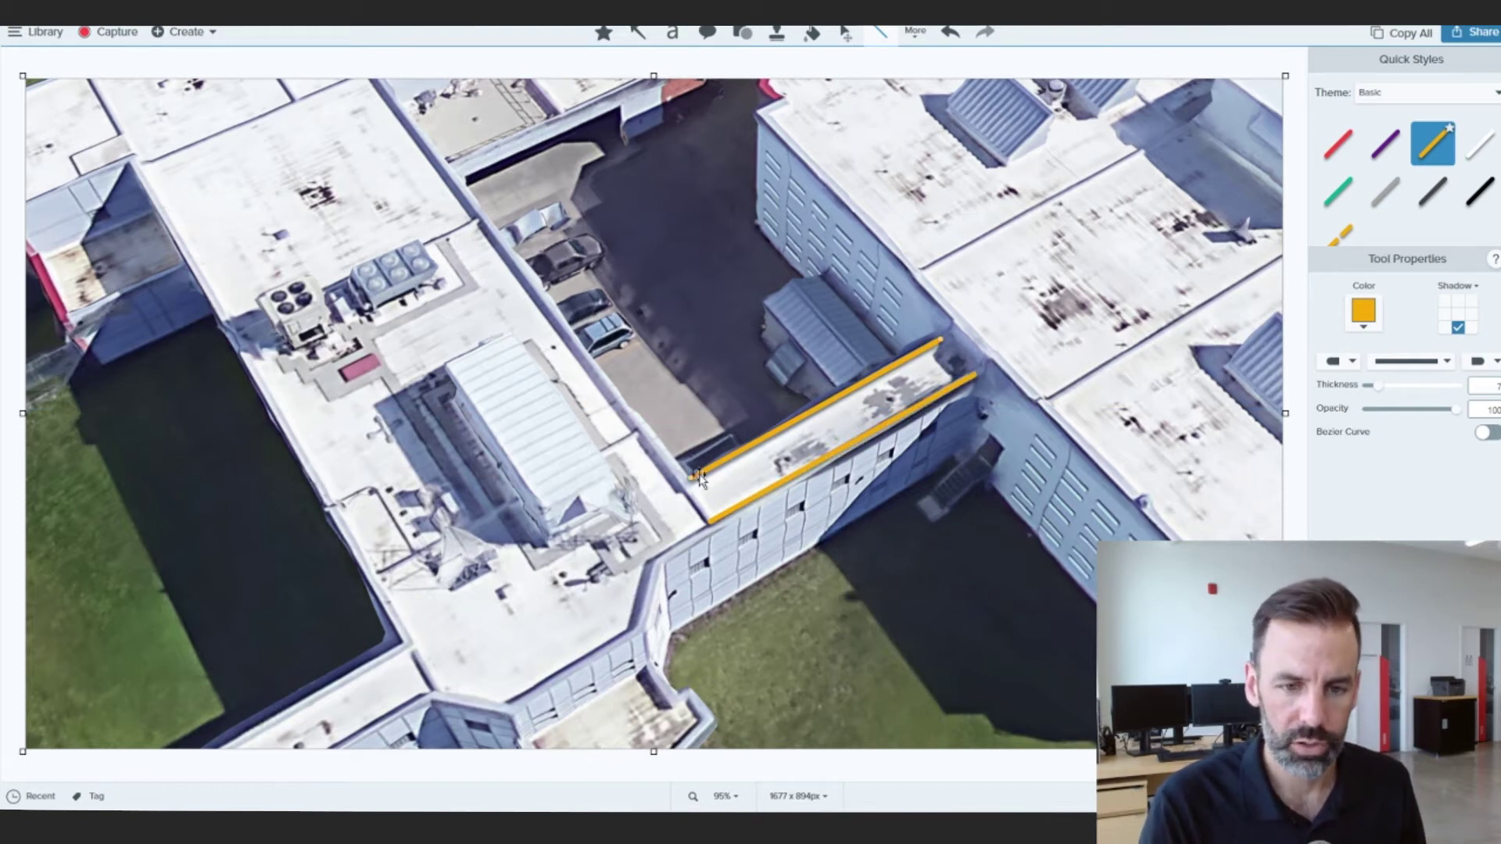
pyautogui.moveTo(655, 447); pyautogui.dragTo(674, 464)
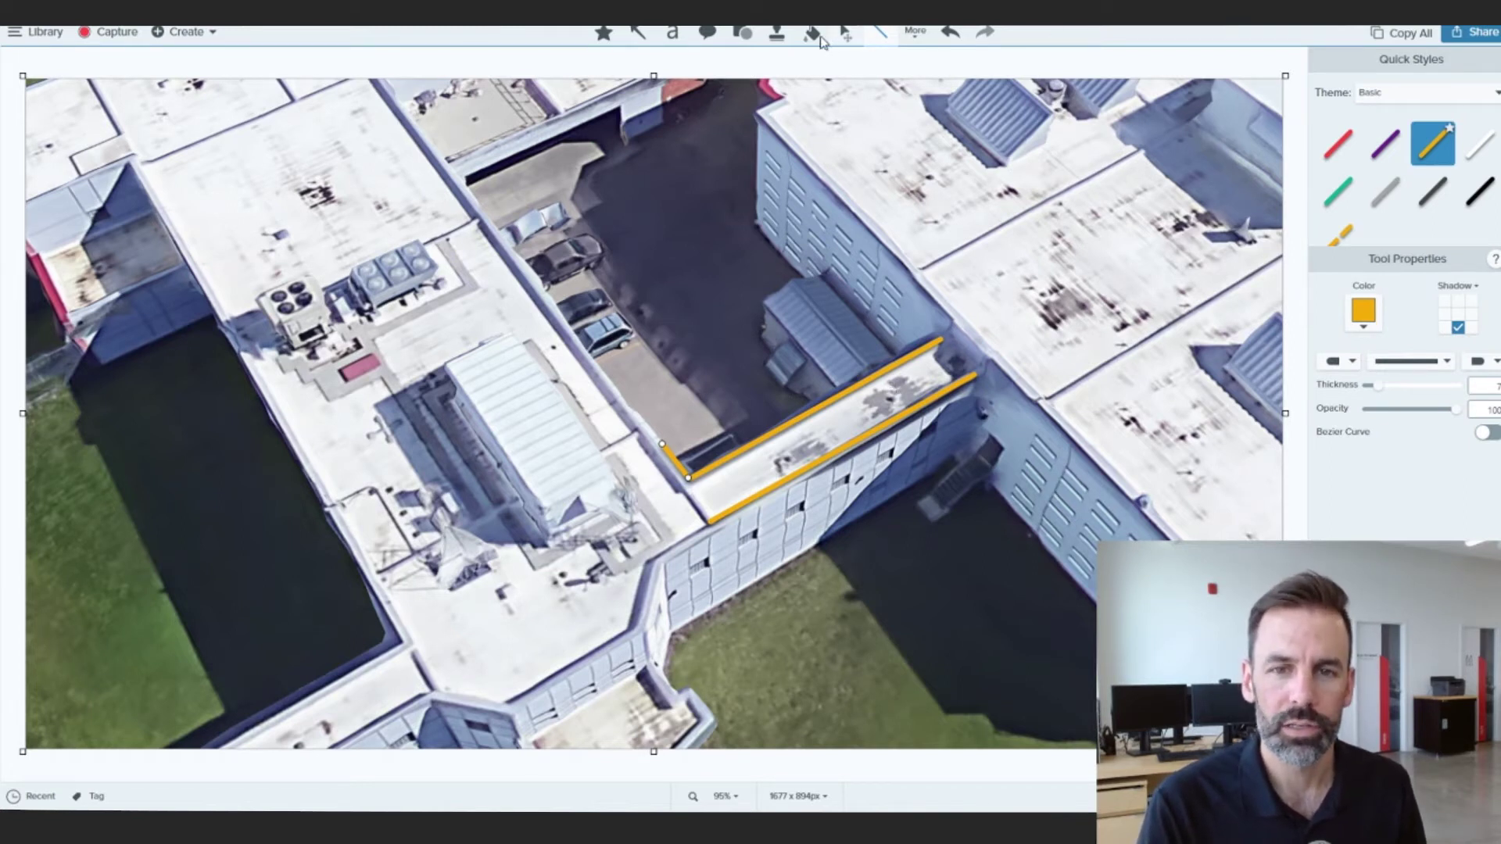
# Step: Select all the yellow lines around the connecting roof together and delete them
pyautogui.click(846, 32)
pyautogui.moveTo(638, 336); pyautogui.dragTo(990, 533)
pyautogui.press('Delete')
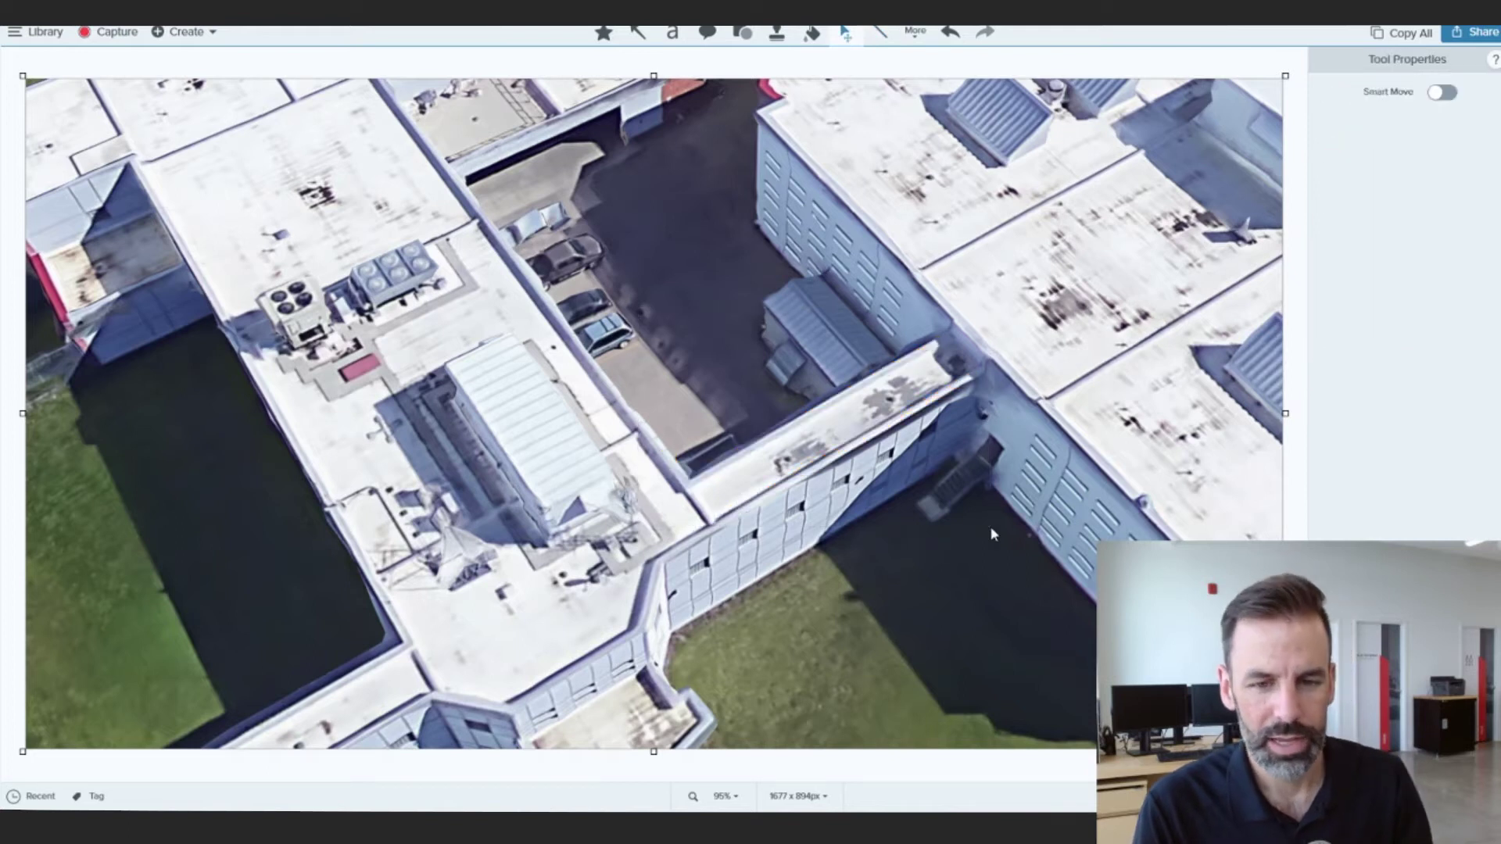
# Step: Draw red lines along both long edges of the connecting roof and a short red line across its far end
pyautogui.click(878, 32)
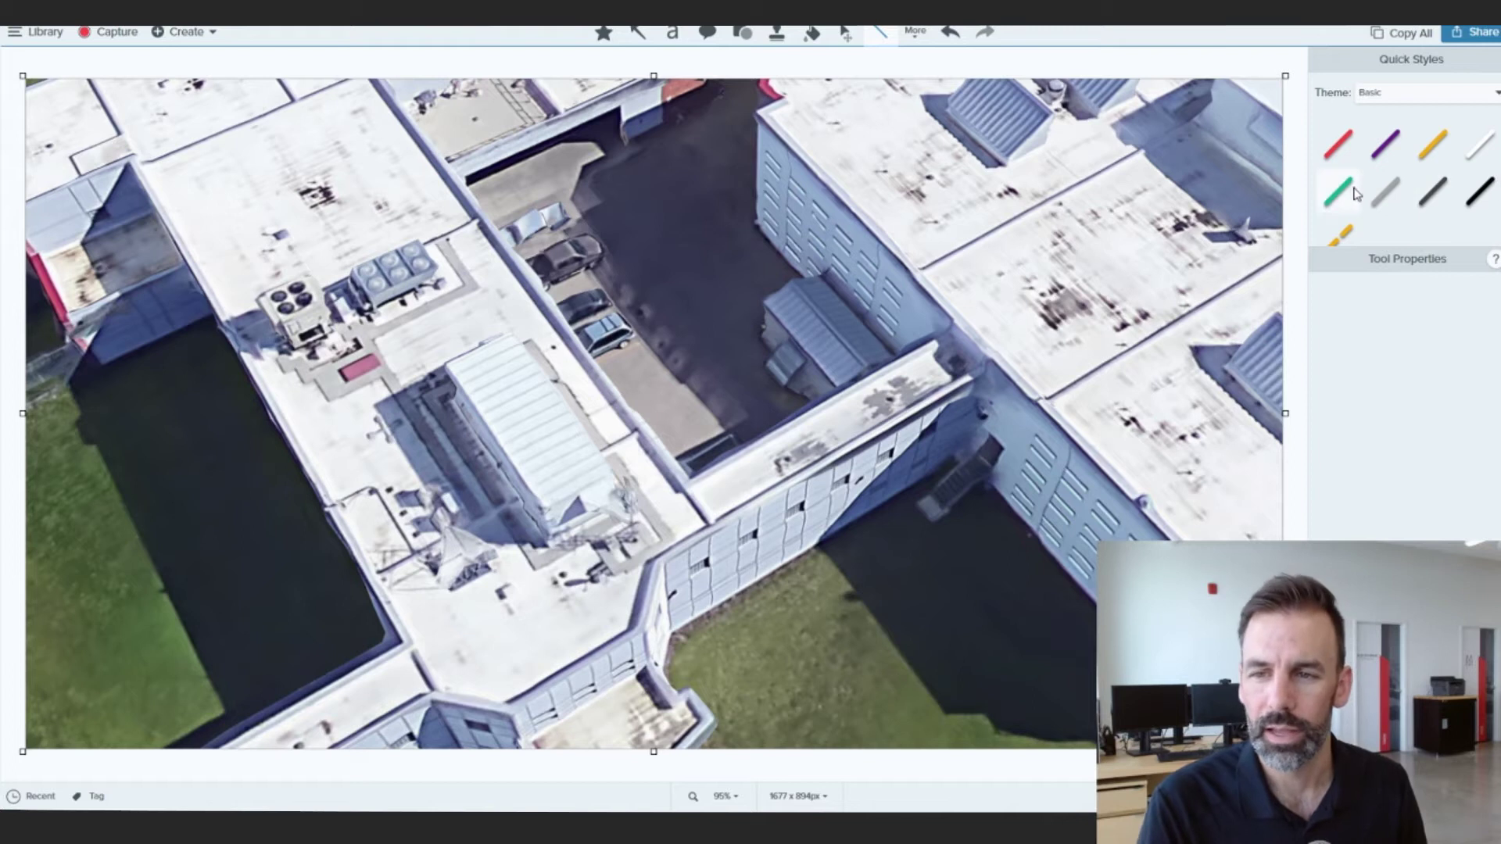
pyautogui.click(1344, 148)
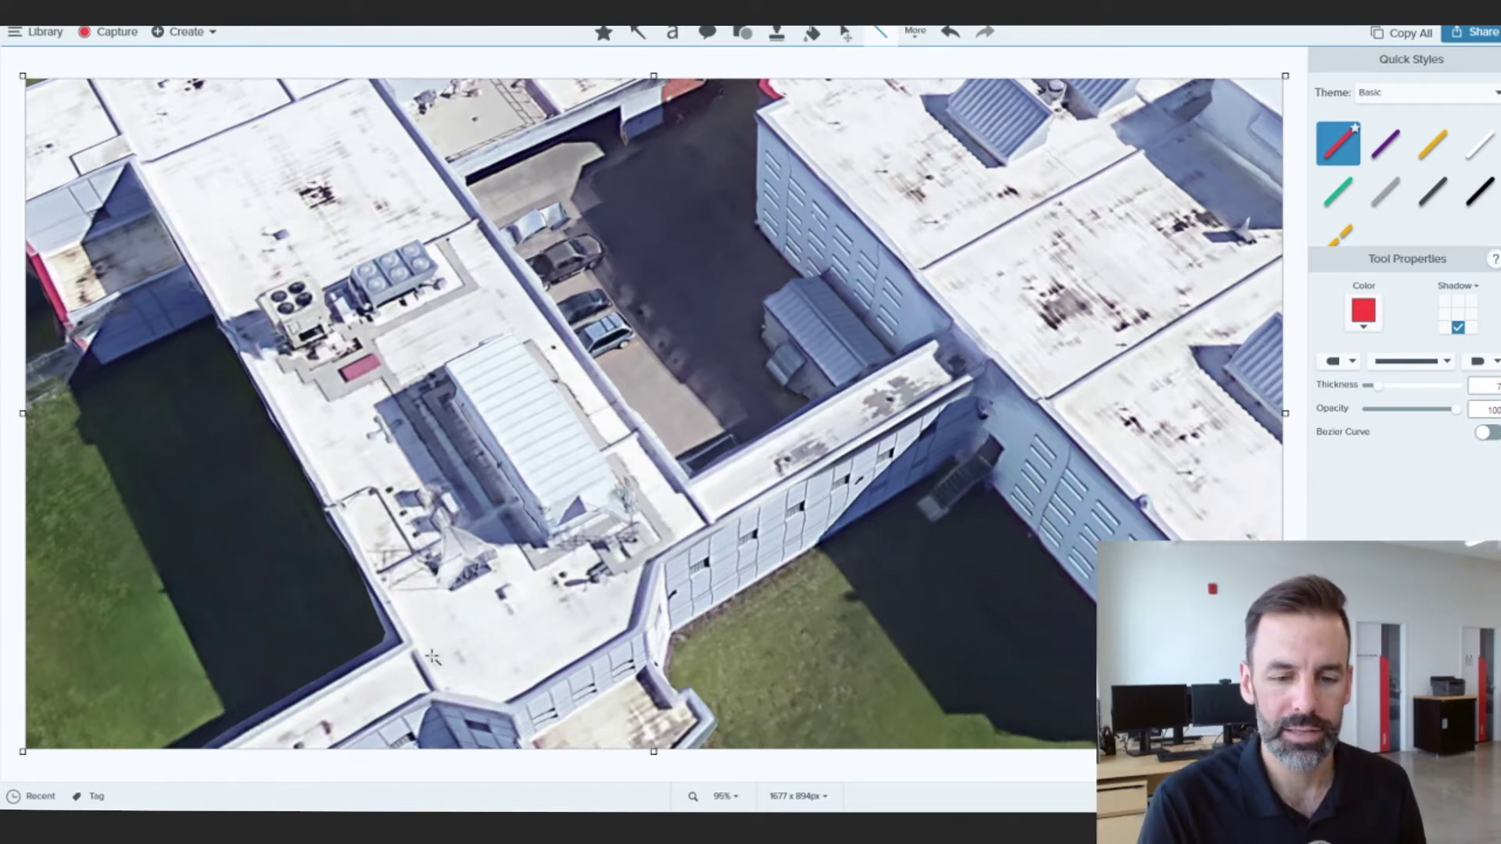
pyautogui.click(418, 754)
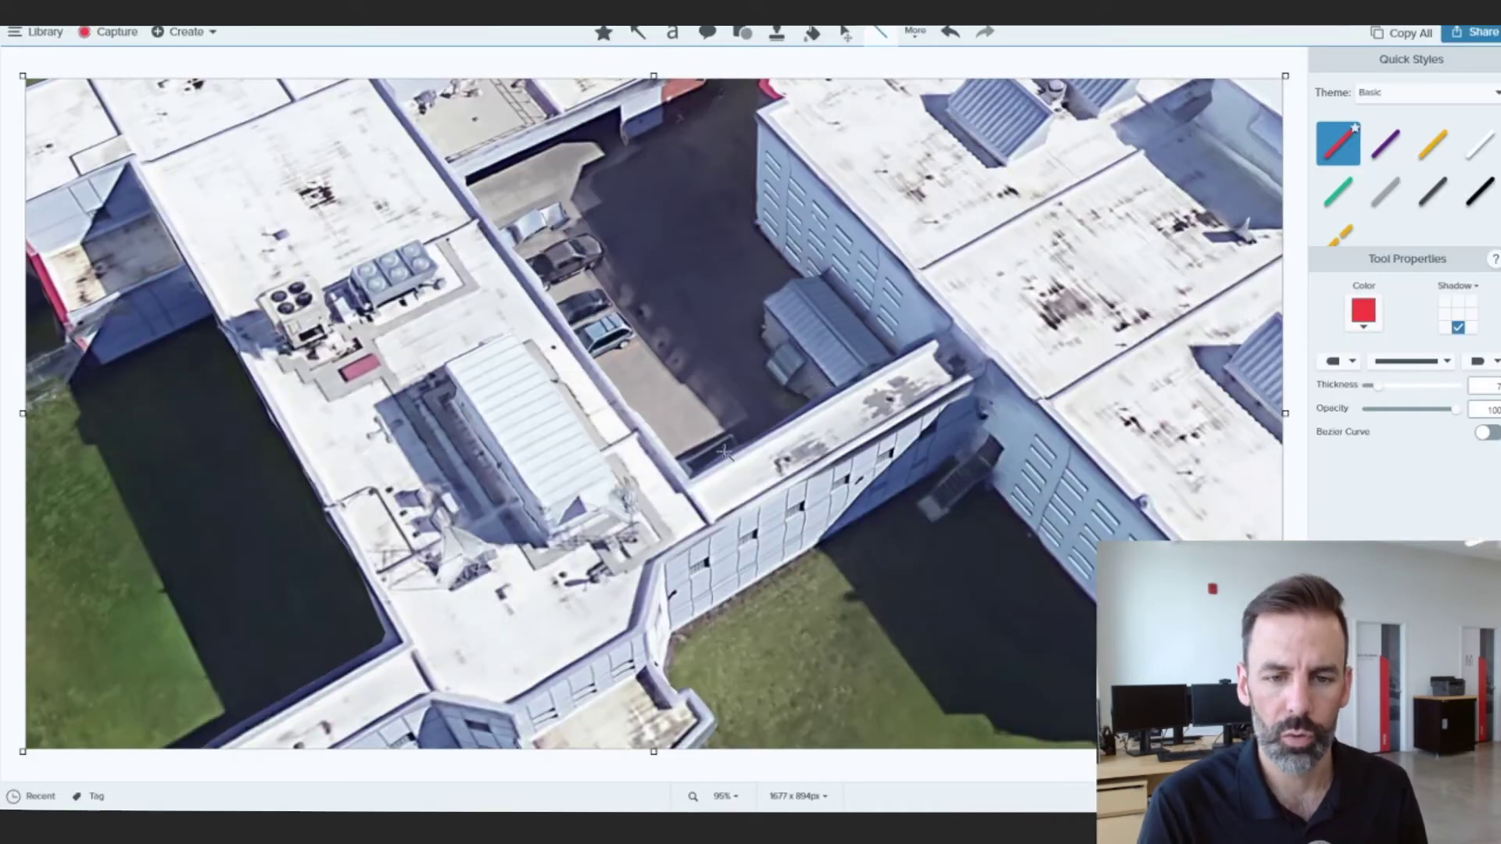
pyautogui.moveTo(693, 482); pyautogui.dragTo(944, 342)
pyautogui.moveTo(715, 519); pyautogui.dragTo(974, 369)
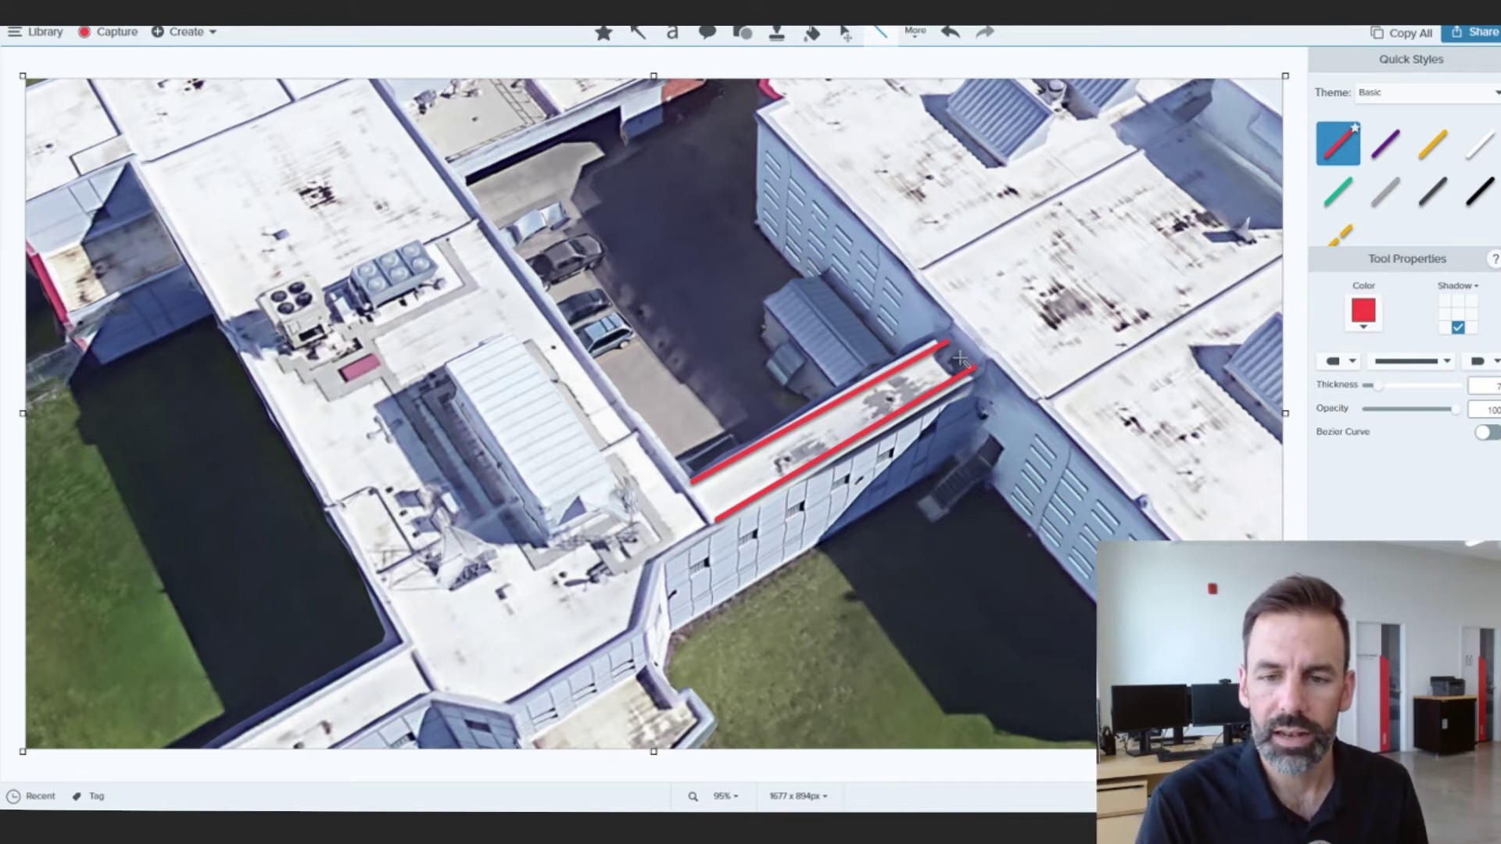
pyautogui.moveTo(959, 358); pyautogui.dragTo(971, 364)
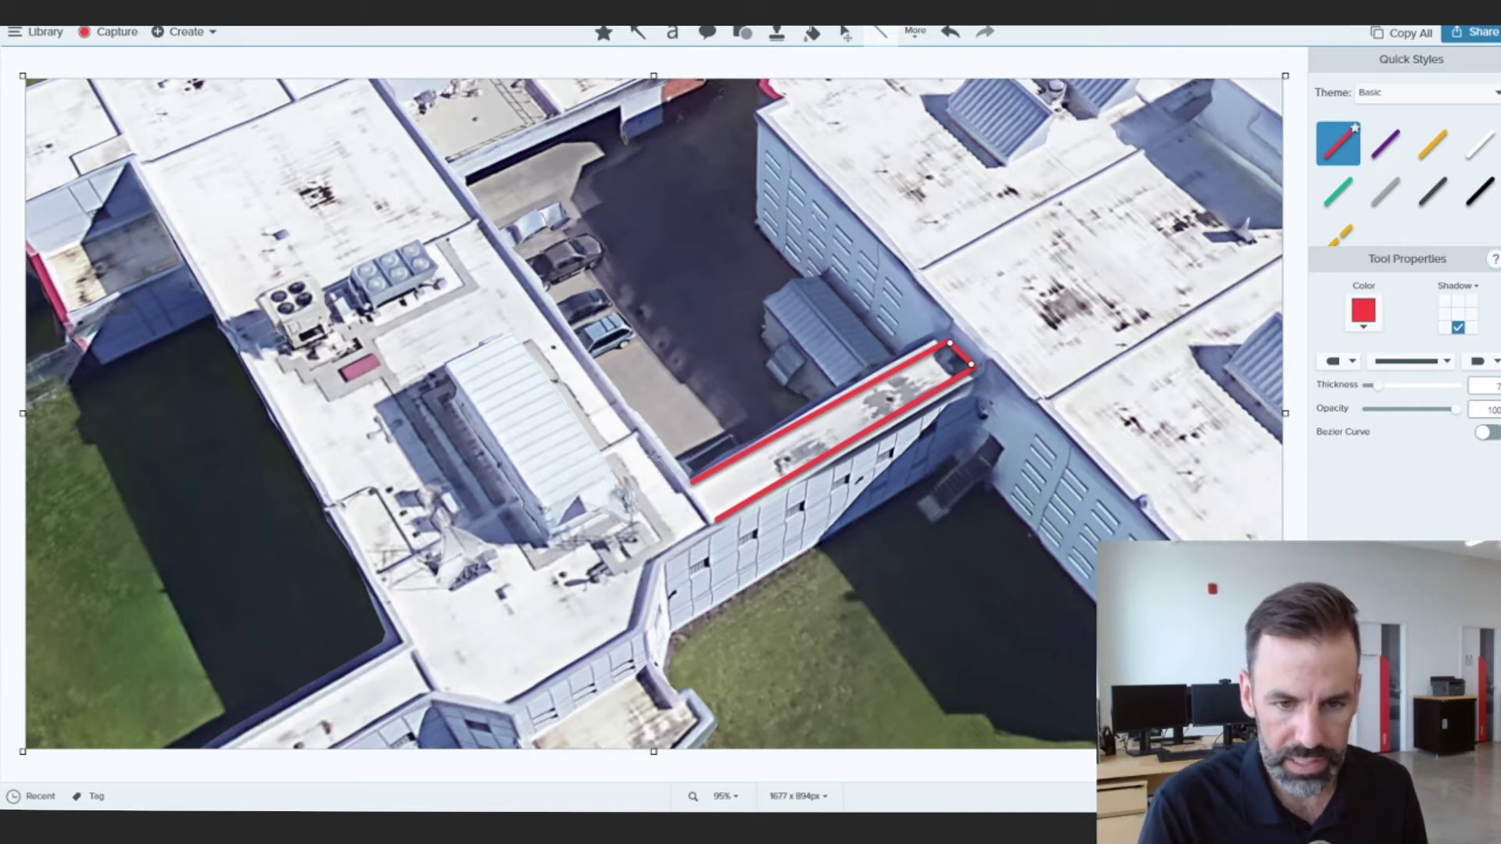
# Step: Extend the red outline onto the main roof along both edges, ending each side with a short inward line
pyautogui.moveTo(655, 459)
pyautogui.mouseDown()
pyautogui.moveTo(685, 485)
pyautogui.moveTo(649, 455)
pyautogui.mouseUp()
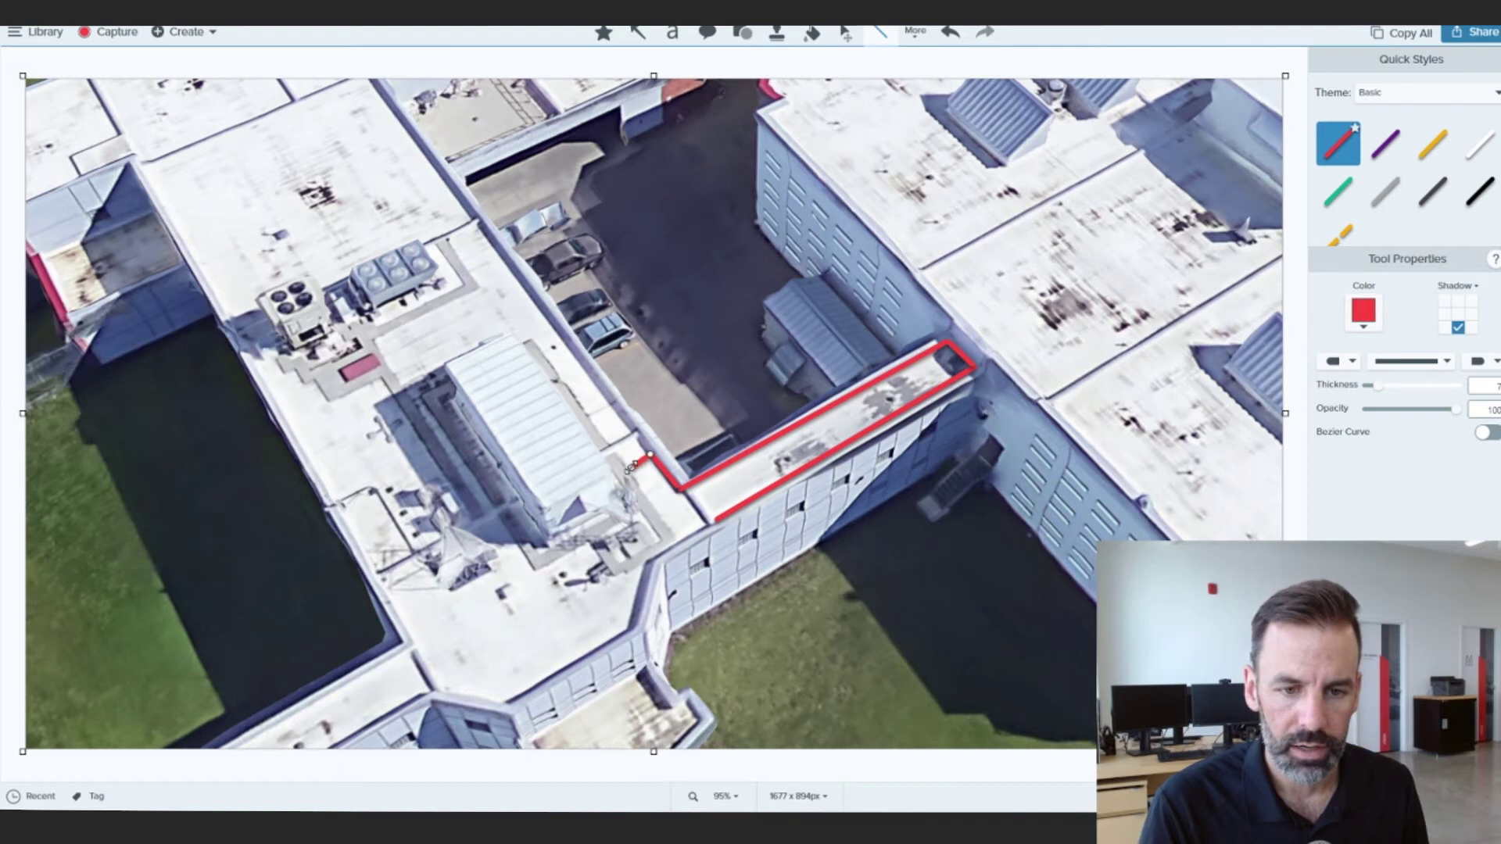
pyautogui.click(634, 466)
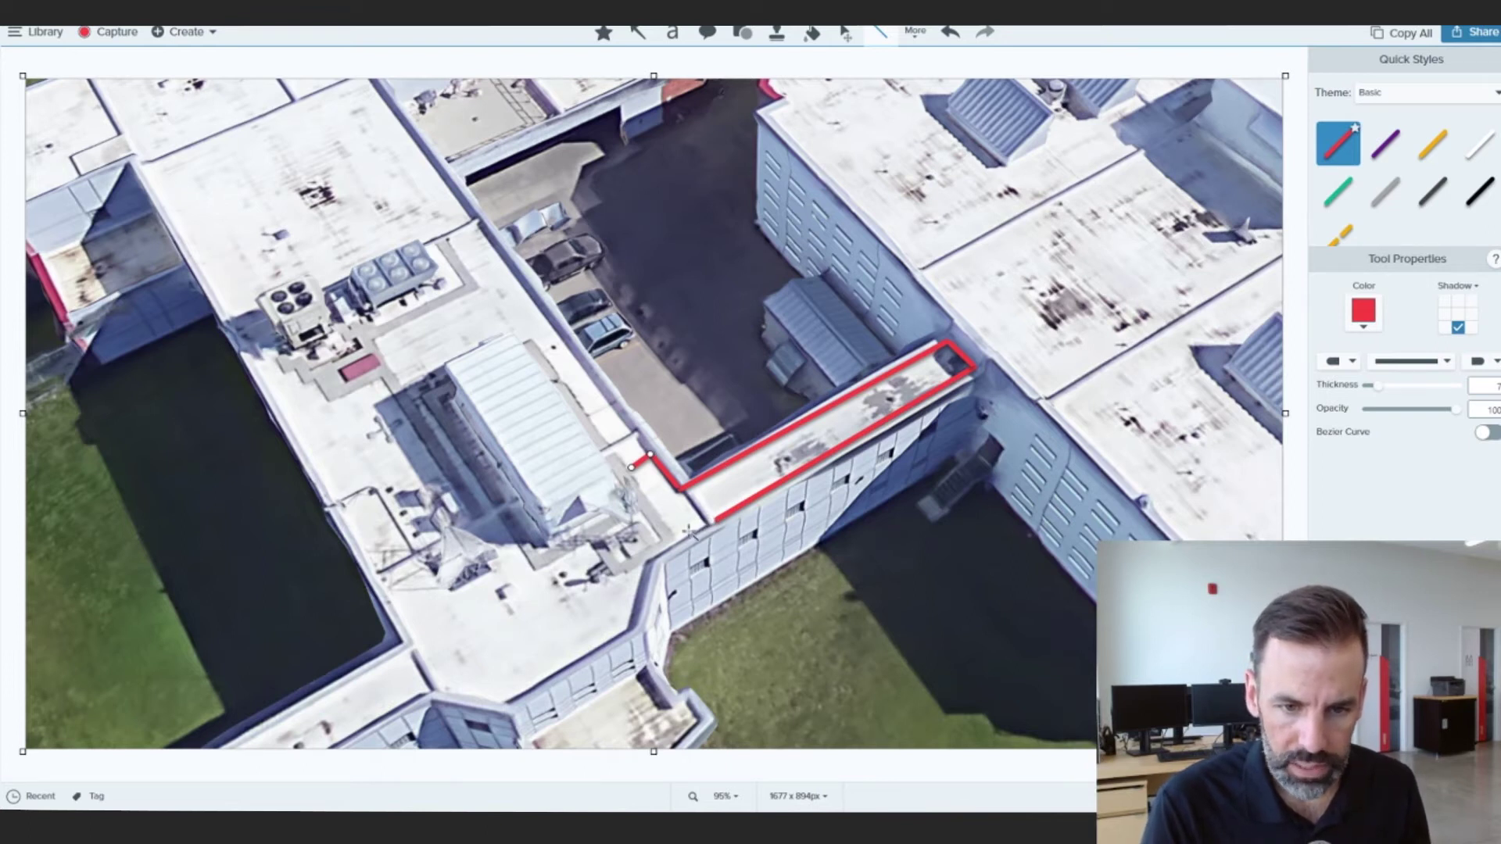
pyautogui.moveTo(713, 520); pyautogui.dragTo(680, 536)
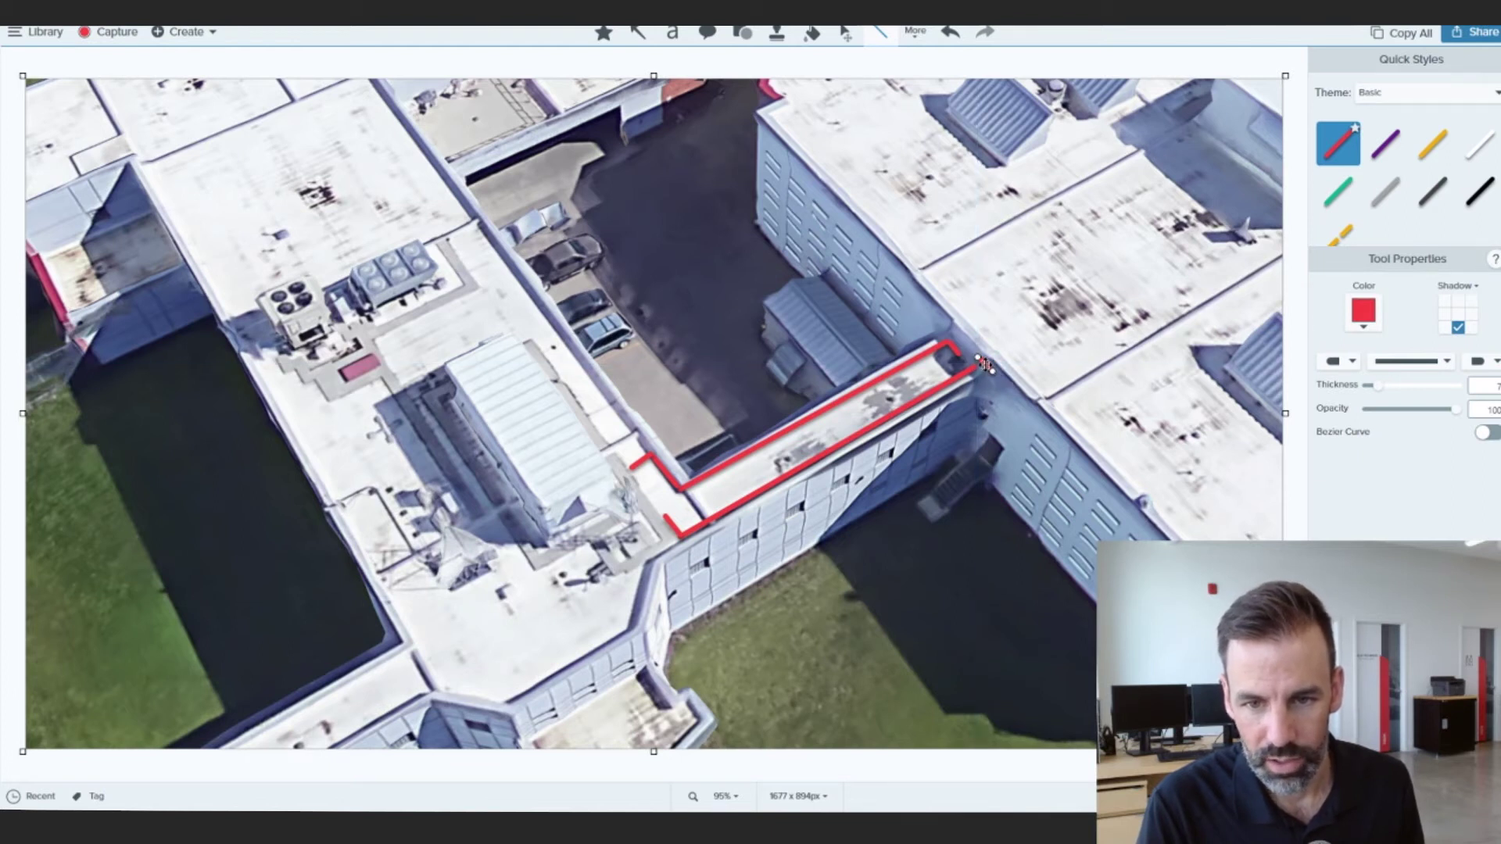
# Step: Delete the short red line across the connecting roof's far end and the two short inward lines on the main roof
pyautogui.moveTo(985, 364); pyautogui.dragTo(947, 359)
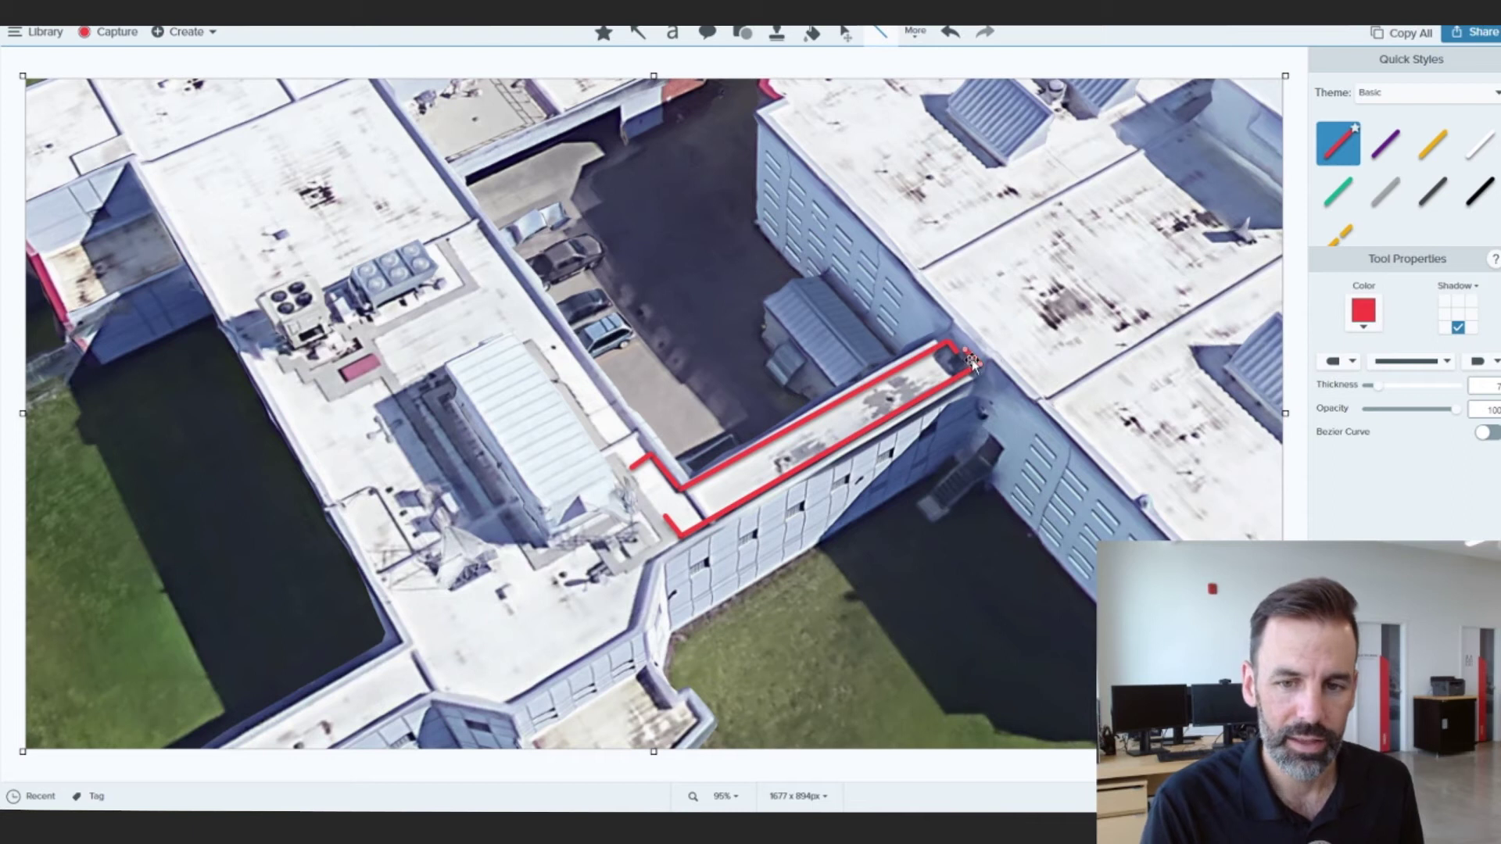
pyautogui.moveTo(972, 361); pyautogui.dragTo(980, 362)
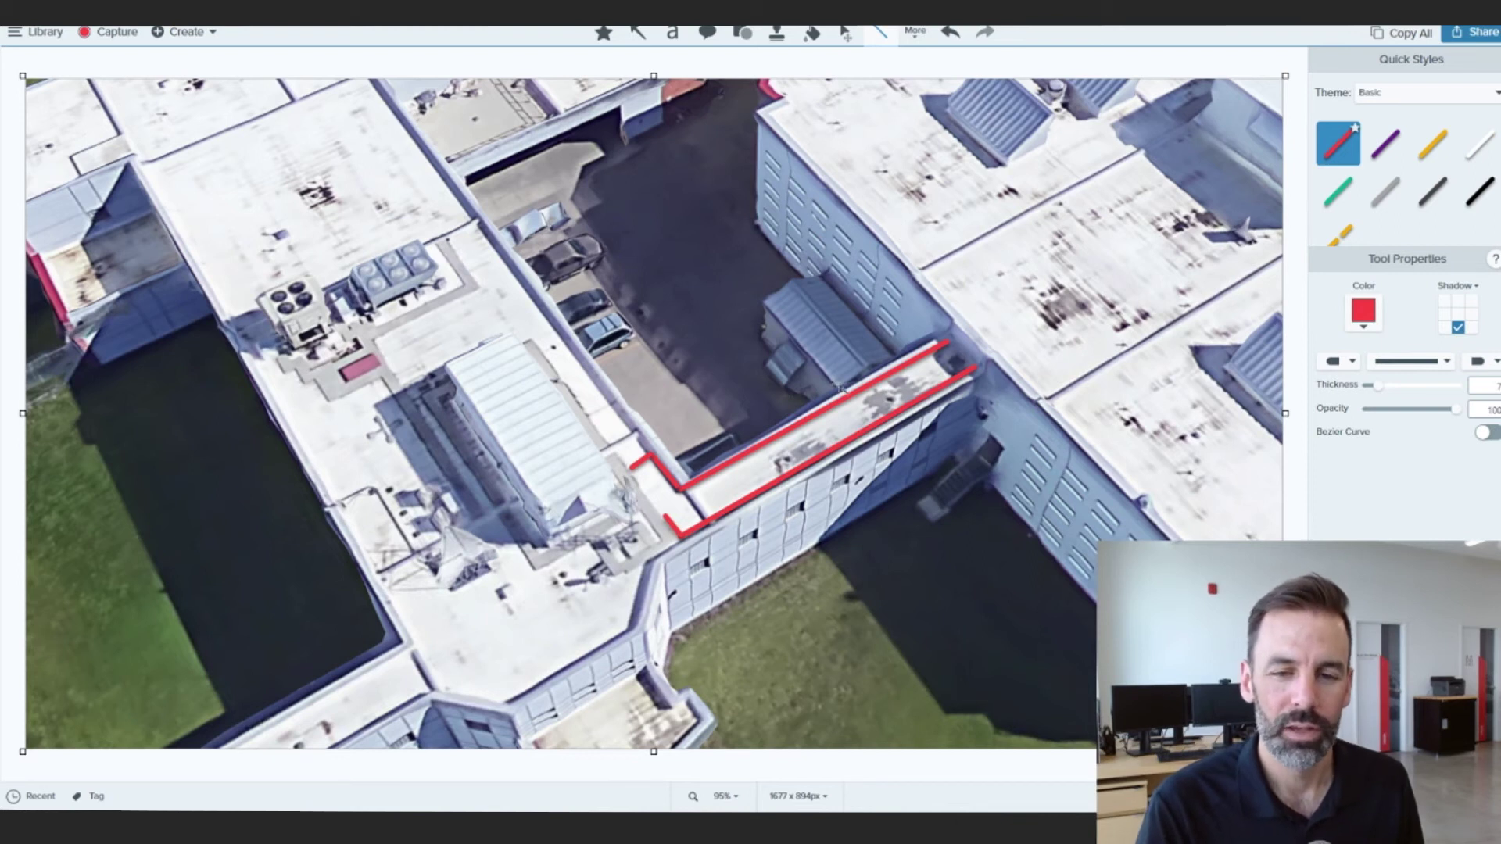
pyautogui.click(846, 32)
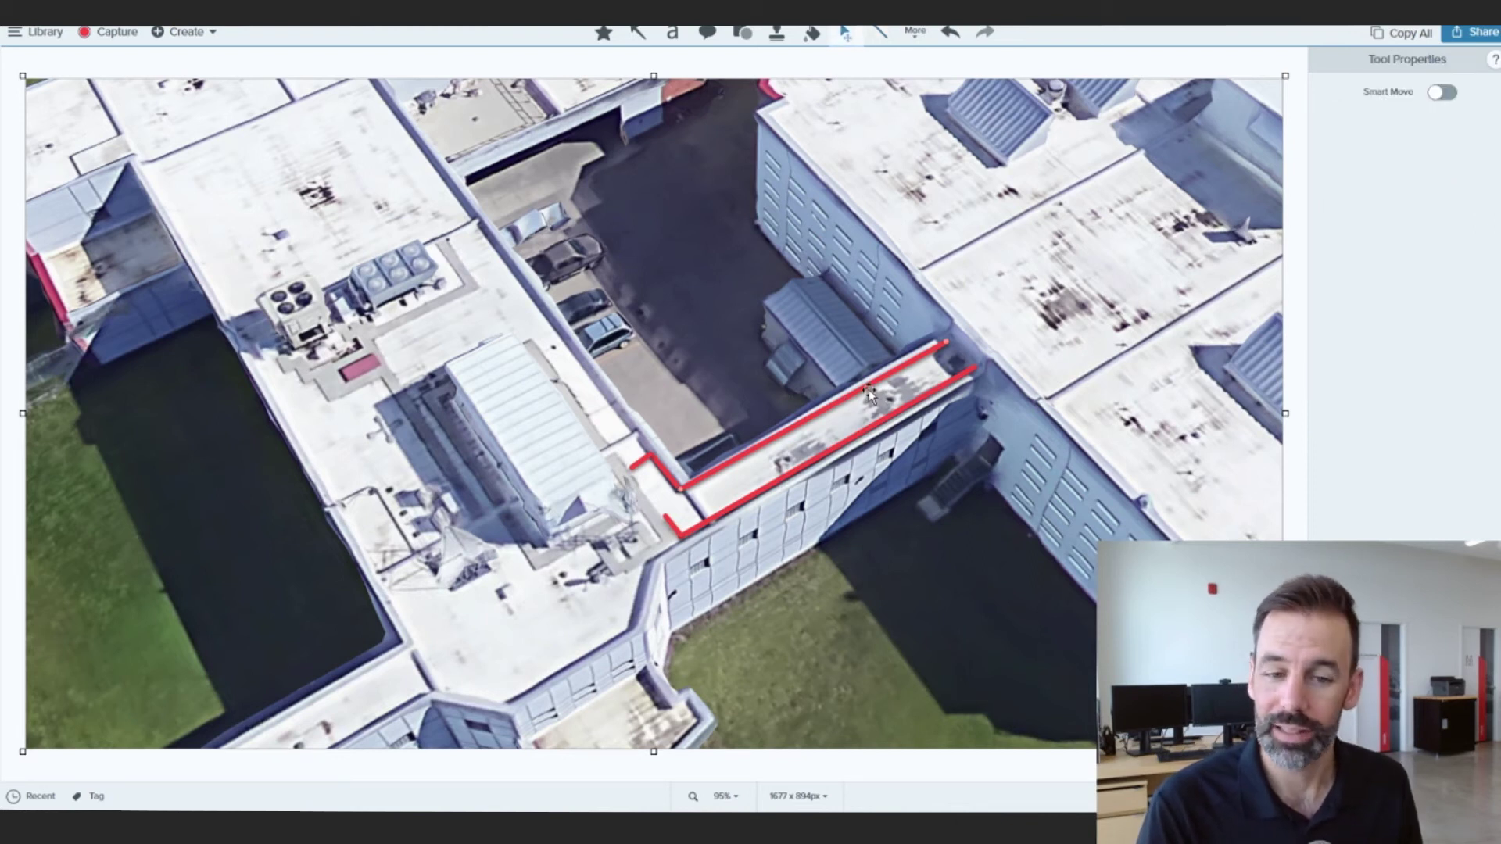
pyautogui.click(870, 390)
pyautogui.click(867, 342)
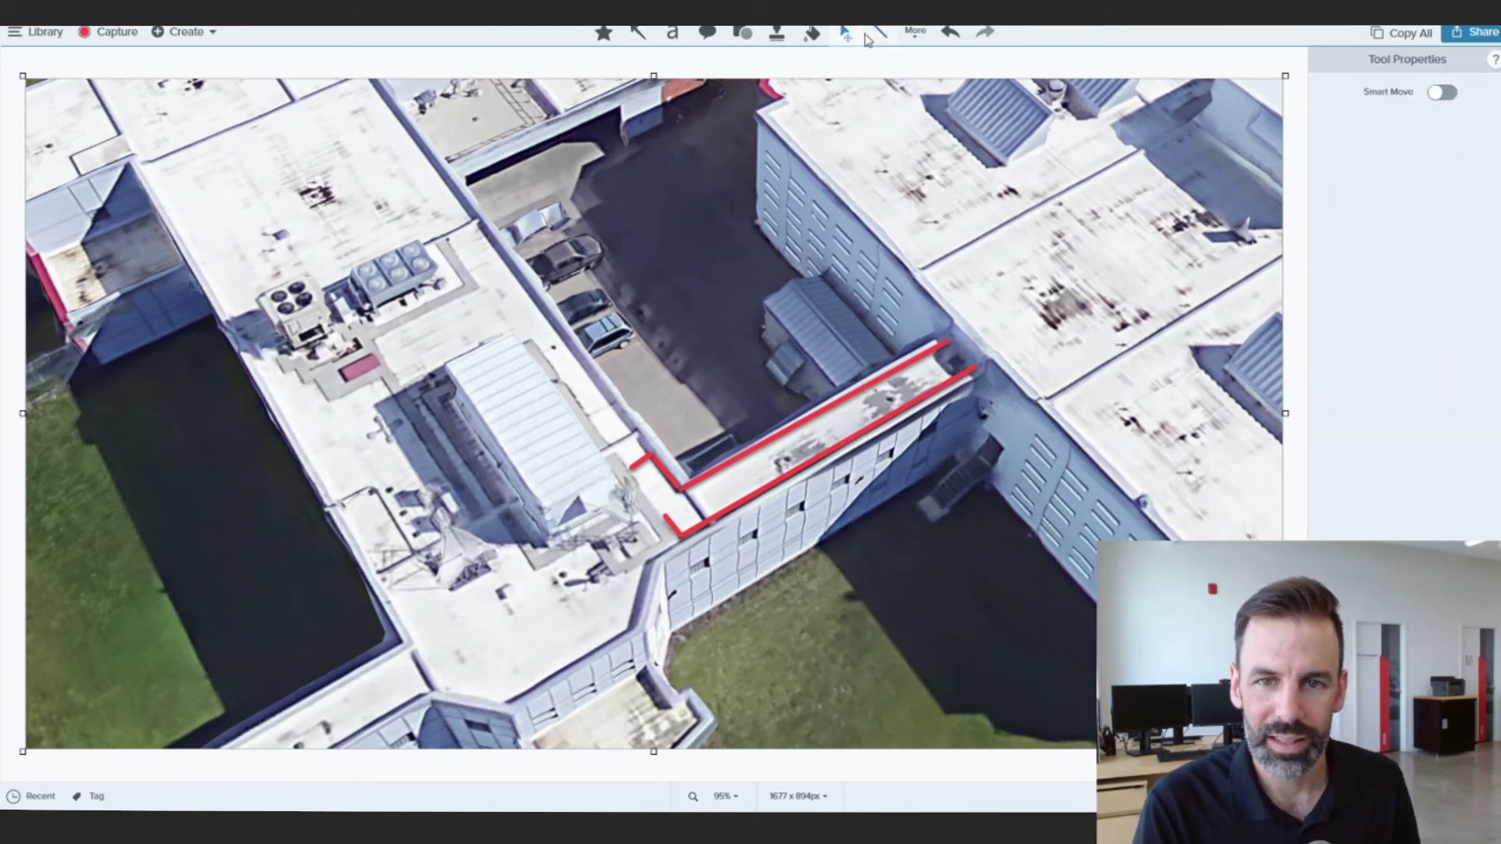
pyautogui.click(874, 31)
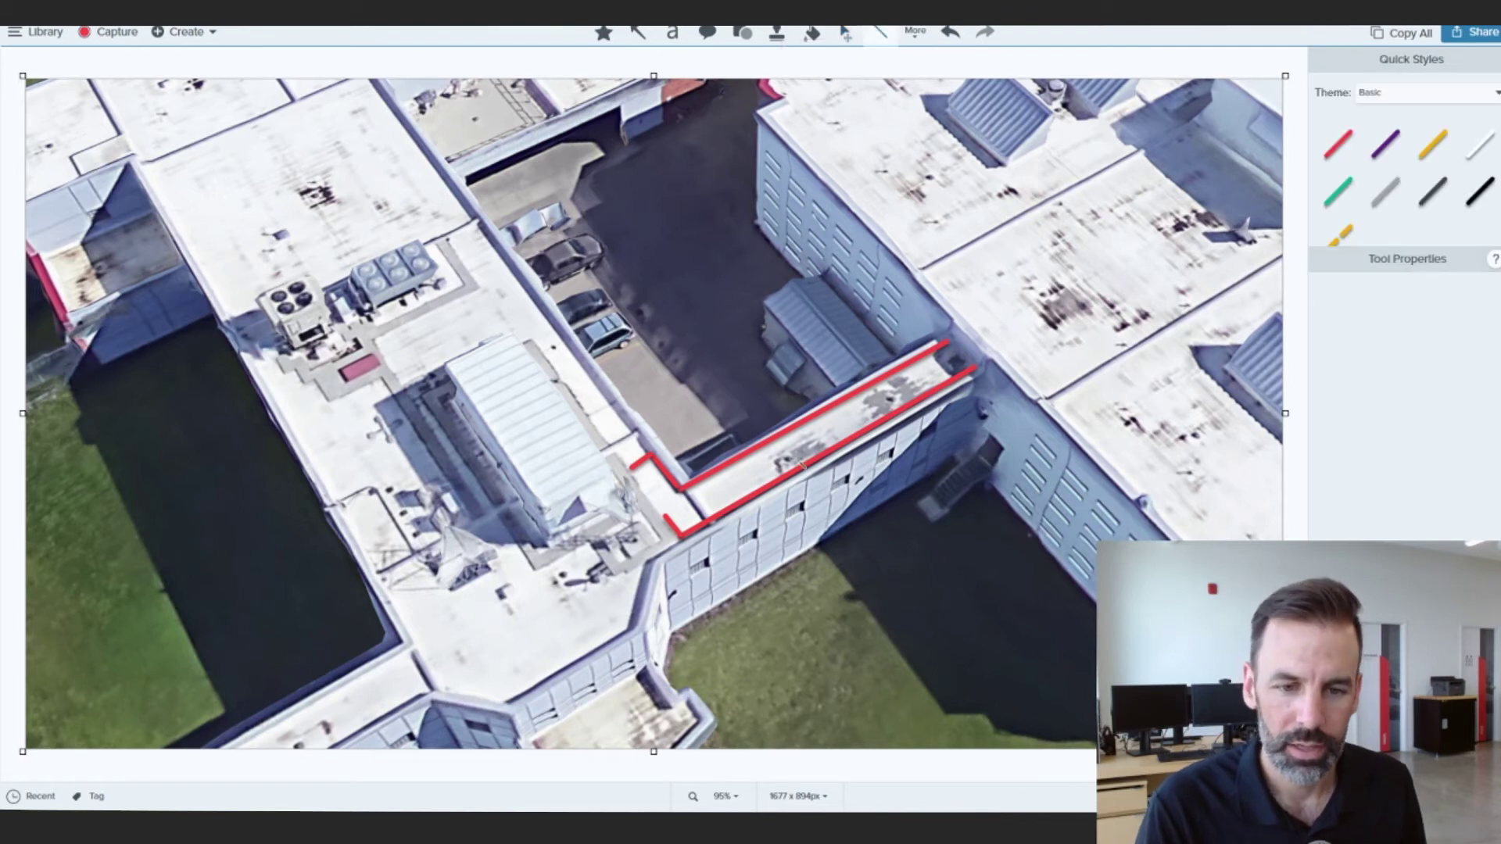
pyautogui.click(845, 33)
pyautogui.click(635, 463)
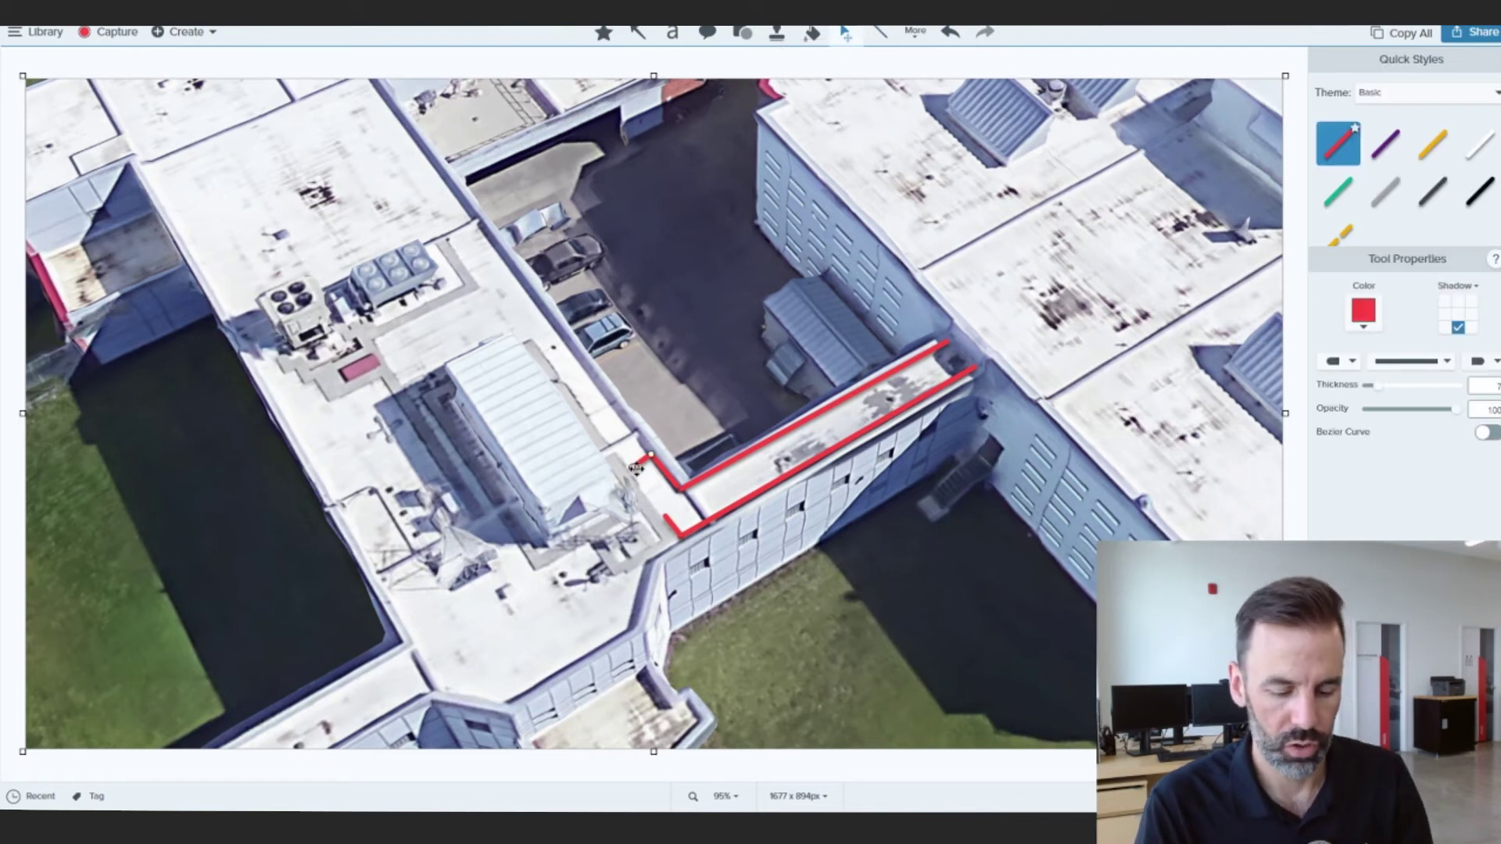
pyautogui.press('Delete')
pyautogui.click(672, 526)
pyautogui.press('Delete')
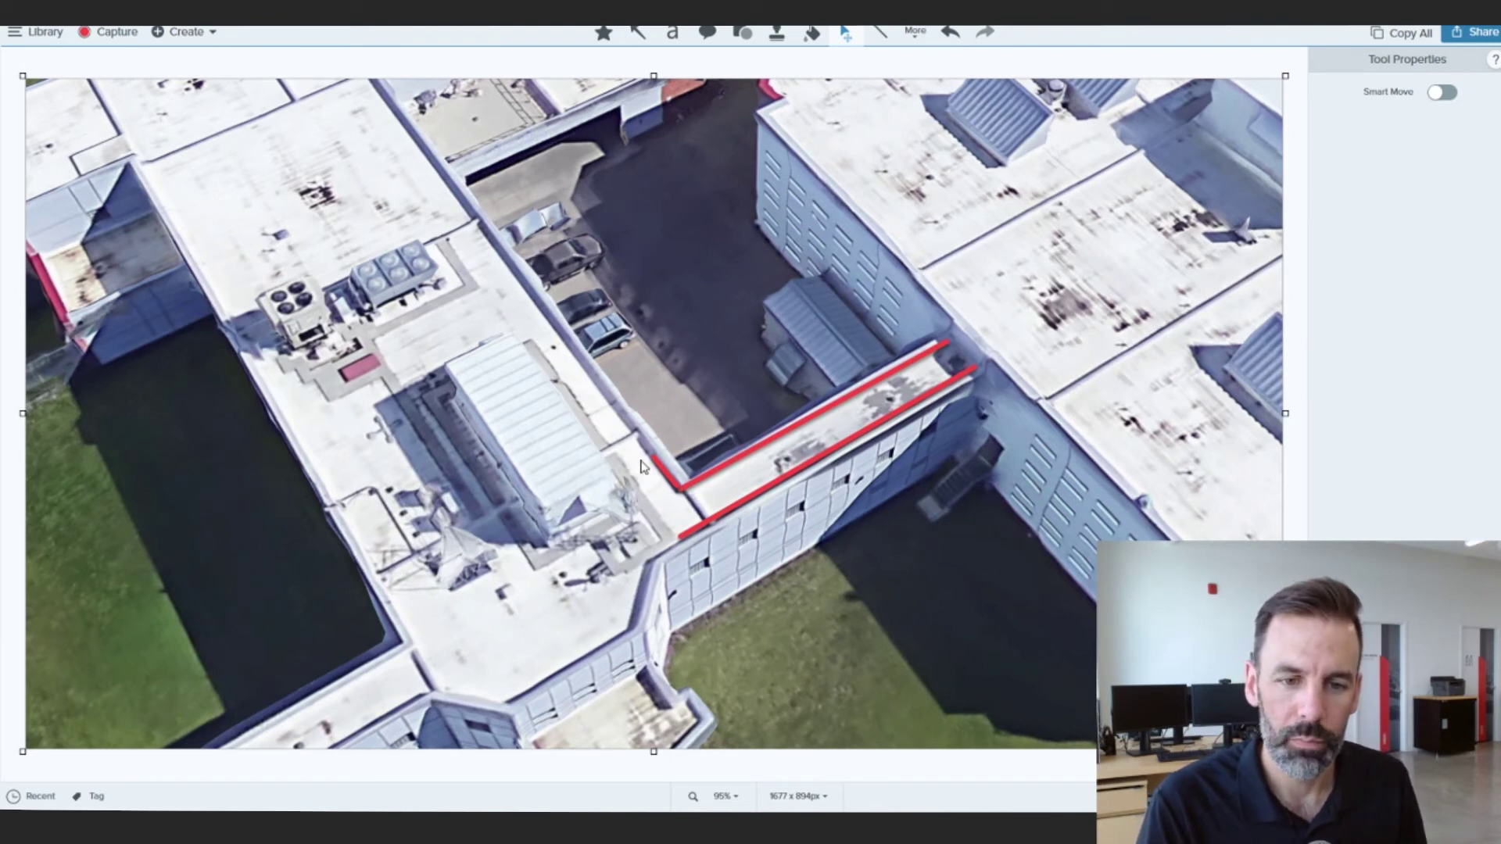
# Step: Try short red lines at the far end of the connecting roof, then remove them
pyautogui.click(880, 33)
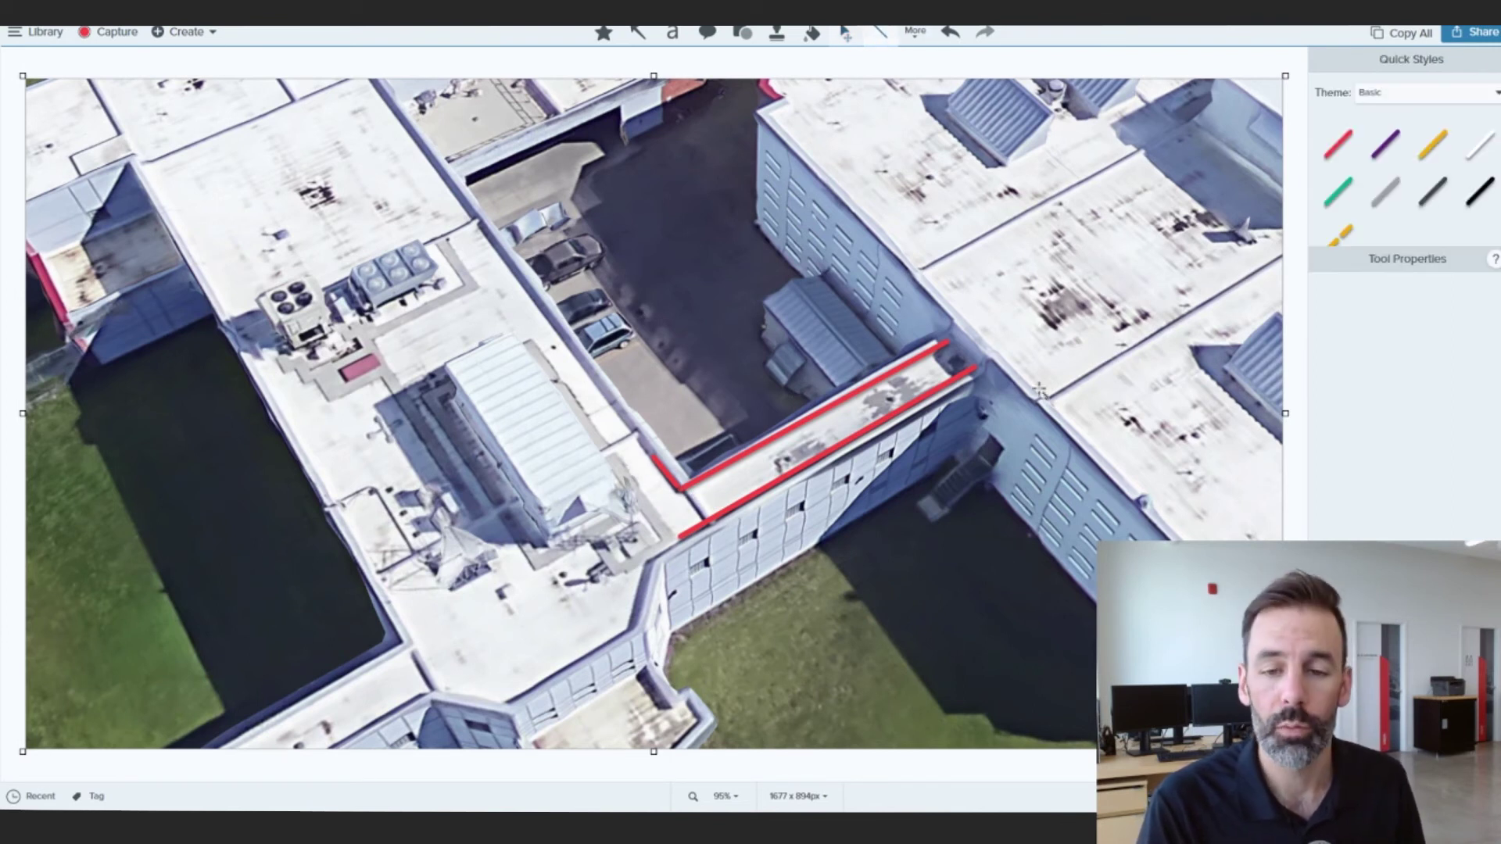
pyautogui.moveTo(960, 359); pyautogui.dragTo(937, 353)
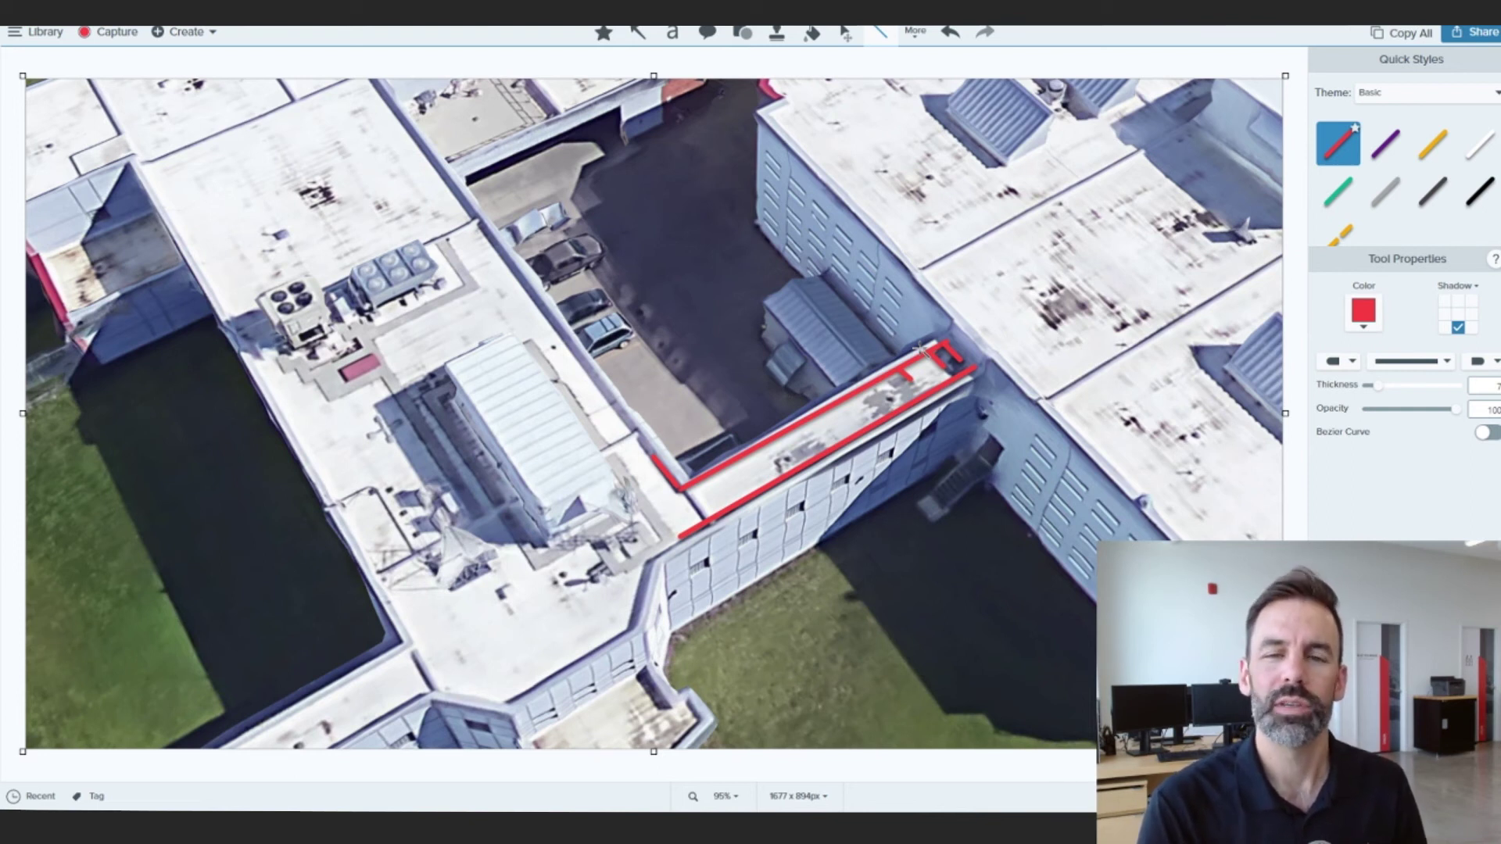
pyautogui.click(845, 33)
pyautogui.click(905, 373)
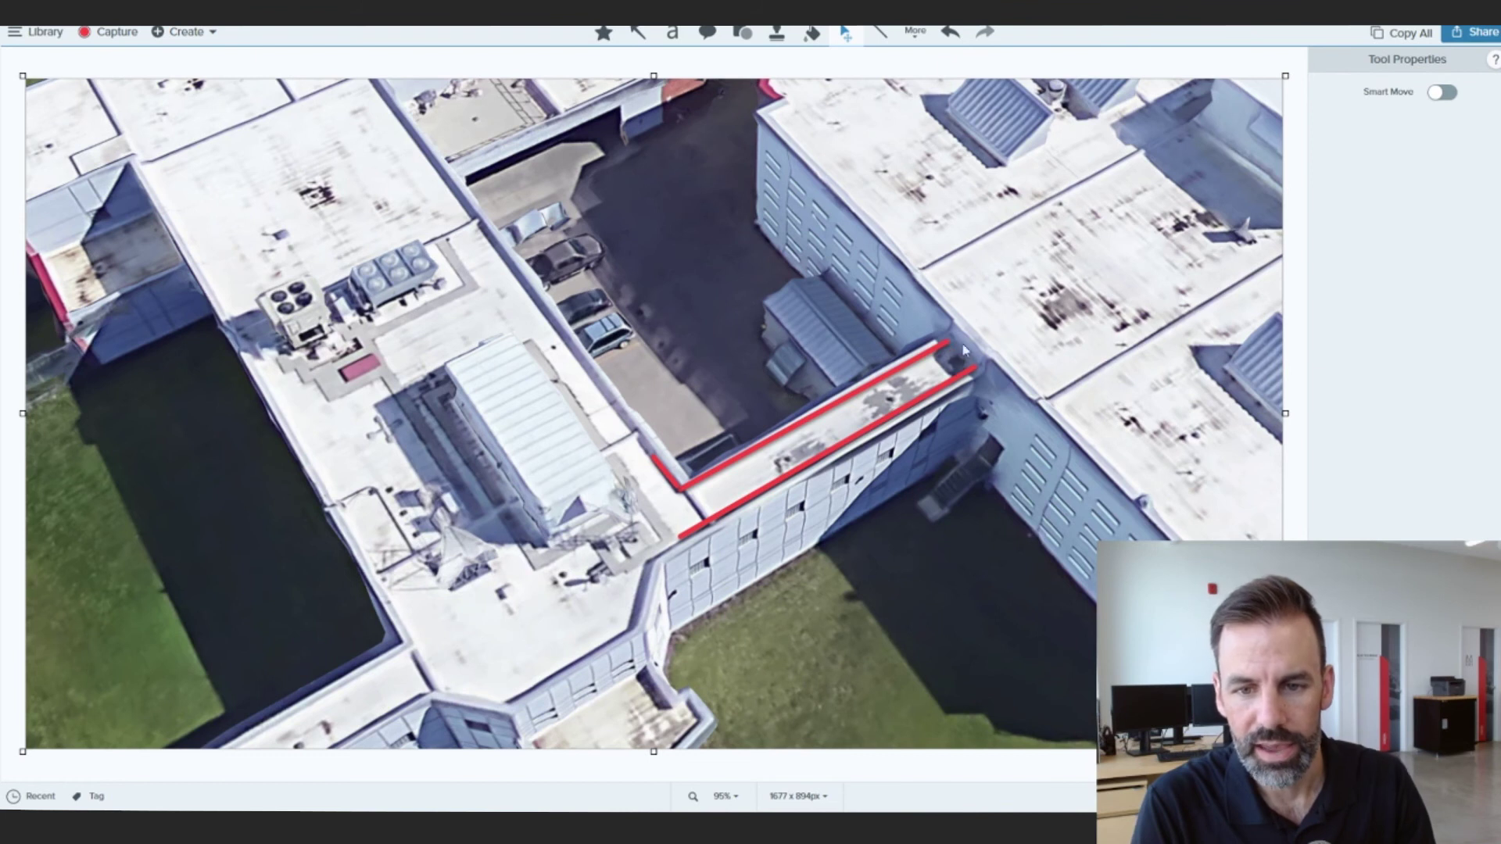
# Step: Draw a short red line at the far end of the connecting roof and two red lines along the adjoining building's roof edge
pyautogui.press('l')
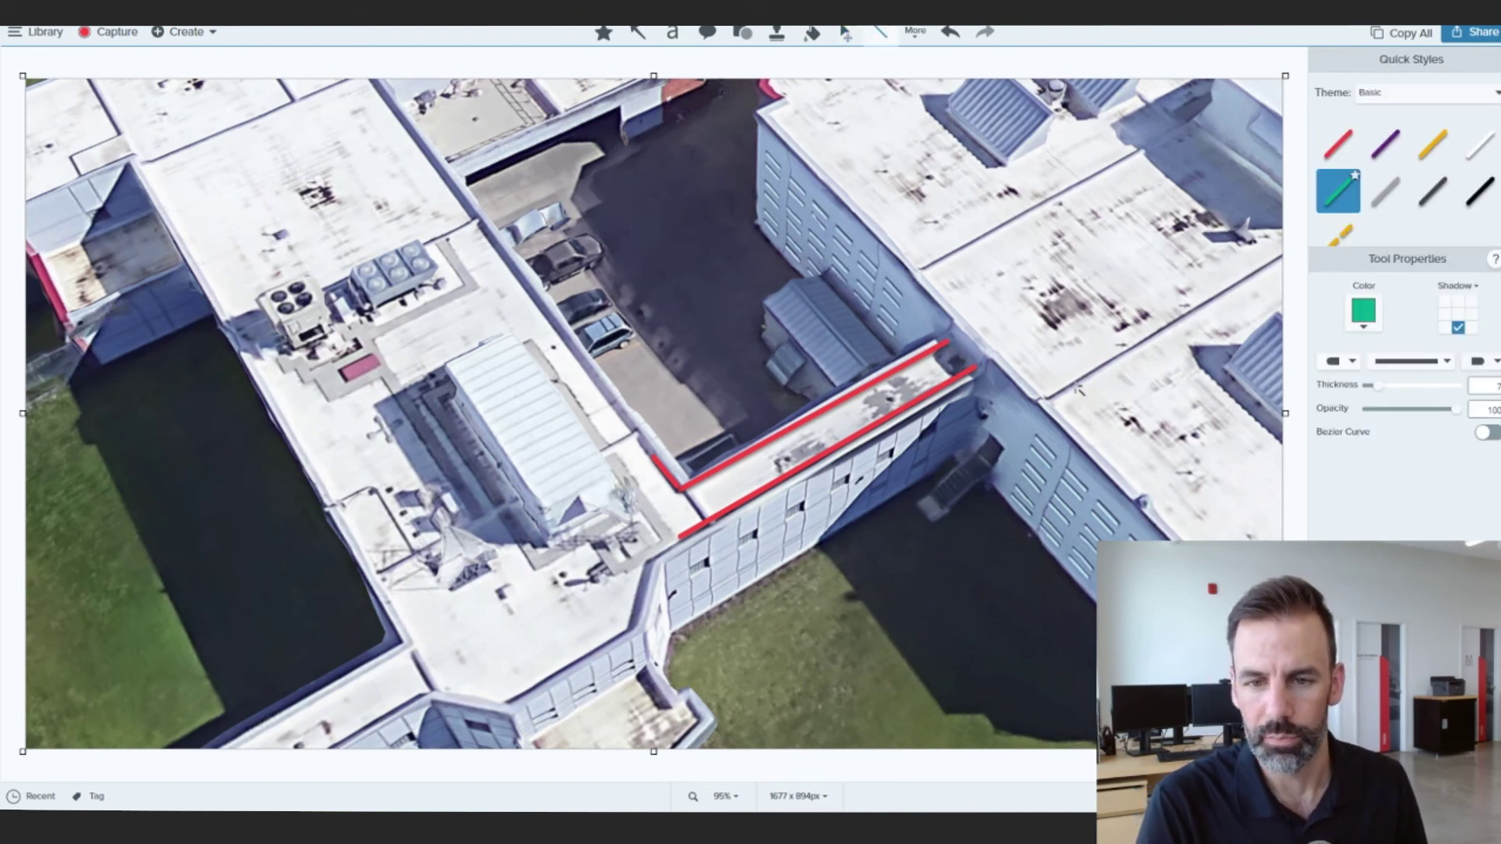
pyautogui.moveTo(962, 356)
pyautogui.mouseDown()
pyautogui.moveTo(1141, 327)
pyautogui.moveTo(965, 334)
pyautogui.mouseUp()
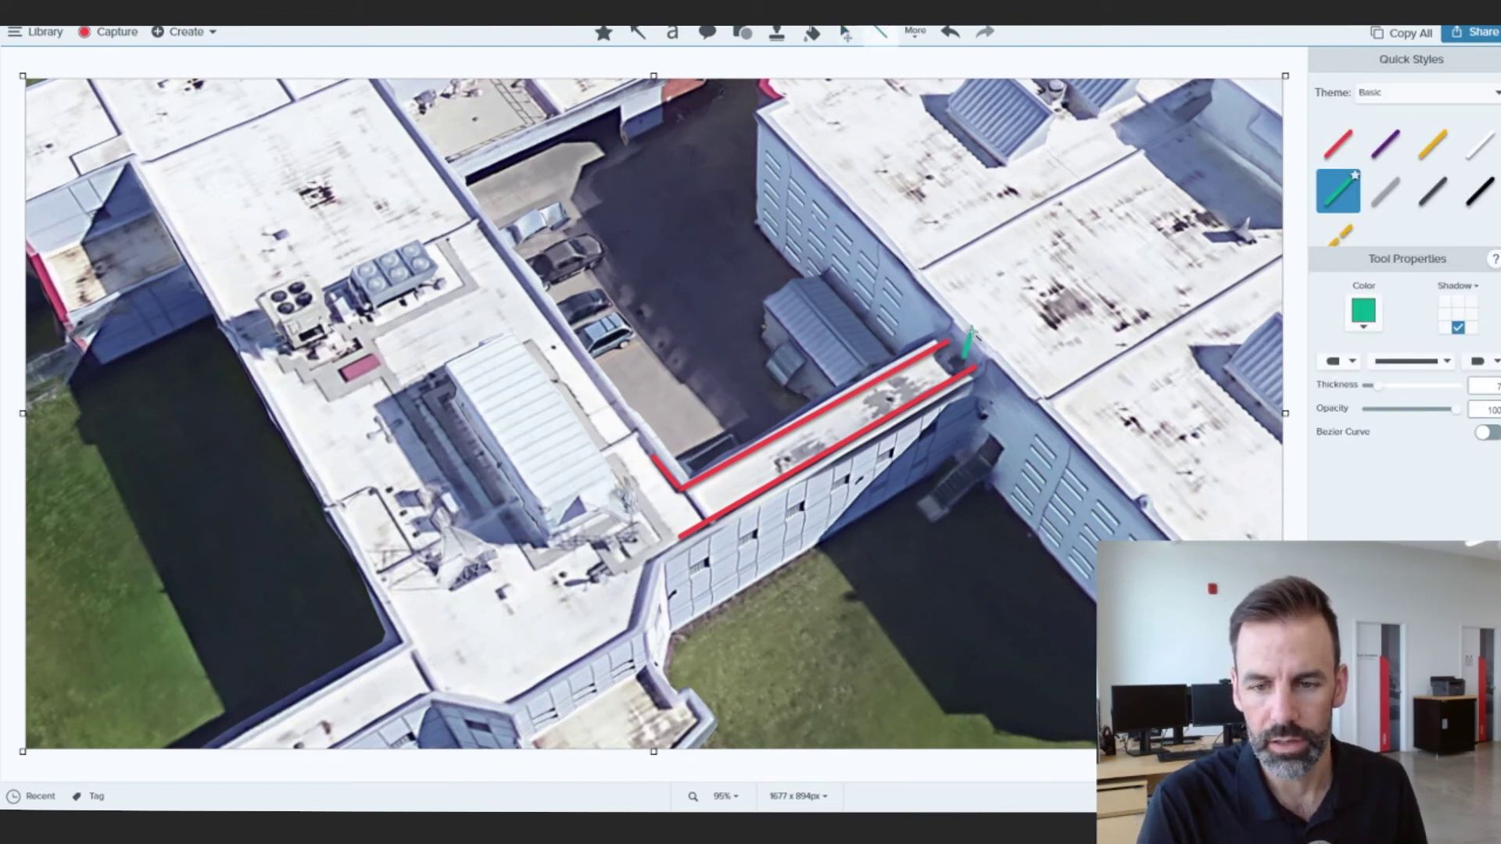
pyautogui.click(1385, 144)
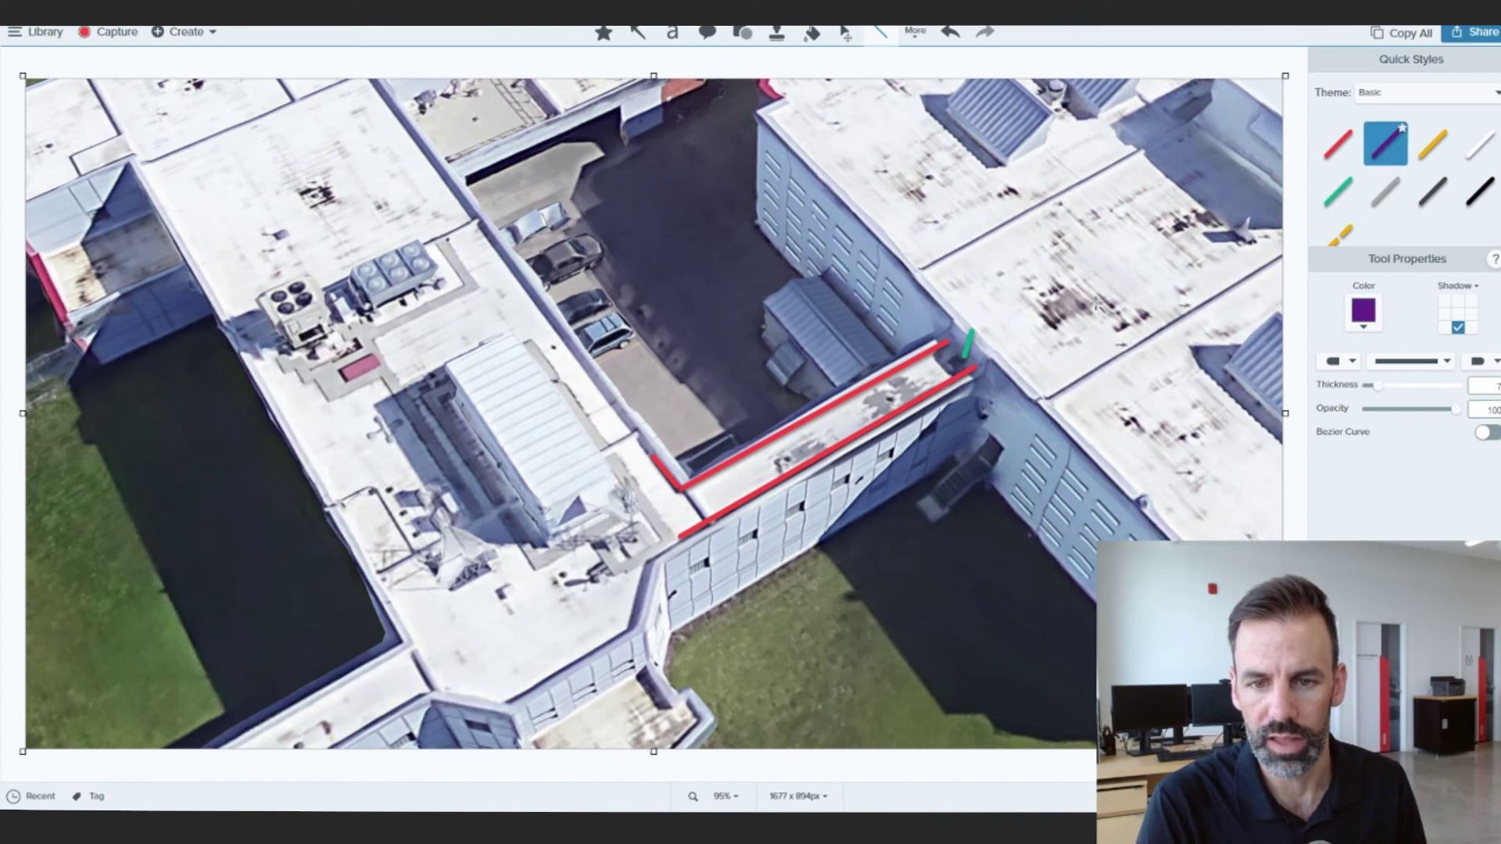
pyautogui.click(971, 342)
pyautogui.click(1385, 144)
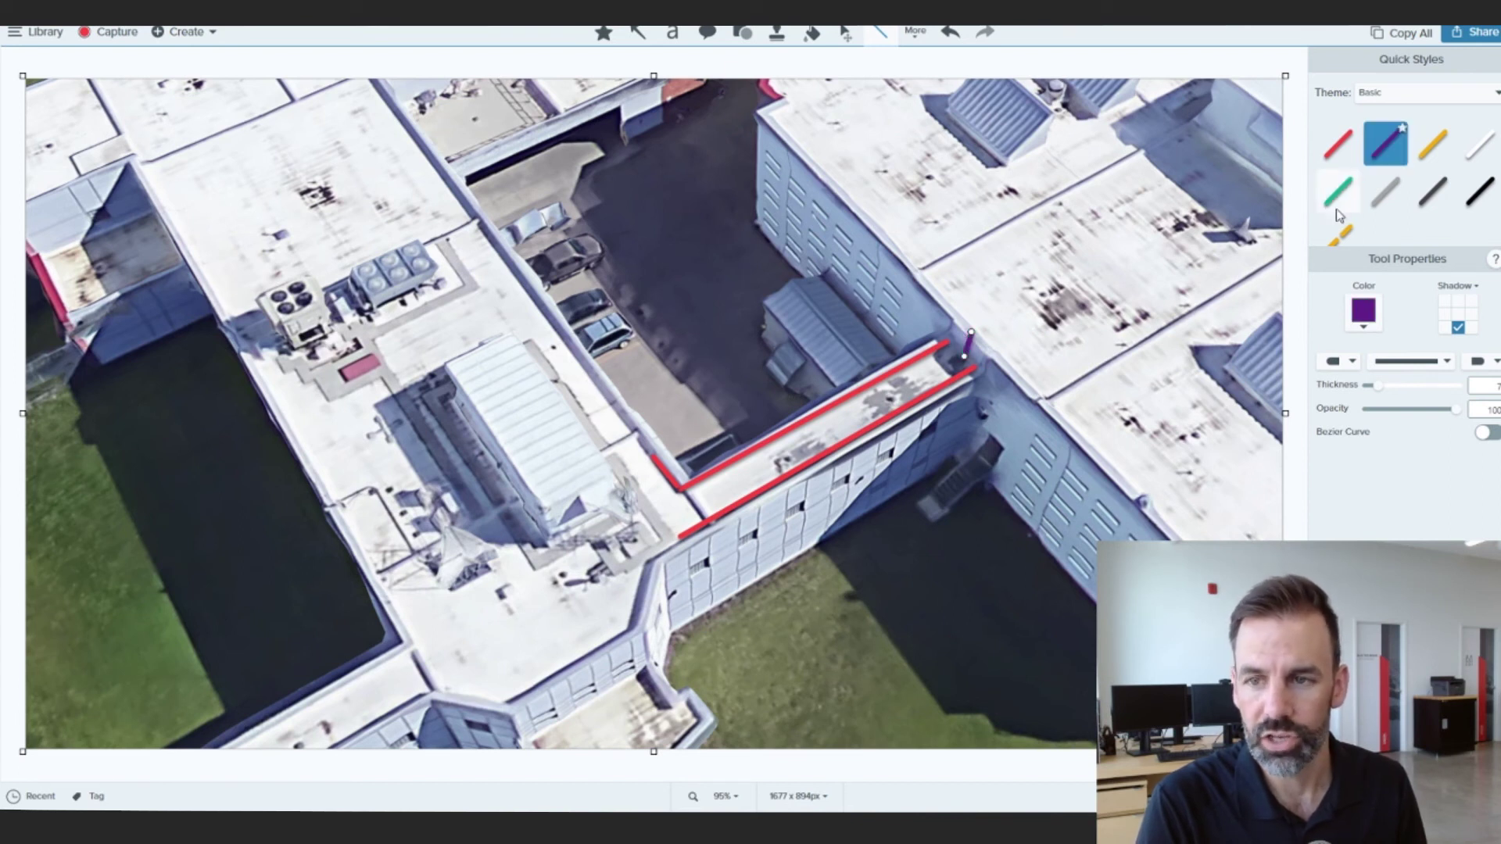
pyautogui.click(1348, 146)
pyautogui.moveTo(943, 296); pyautogui.dragTo(1016, 373)
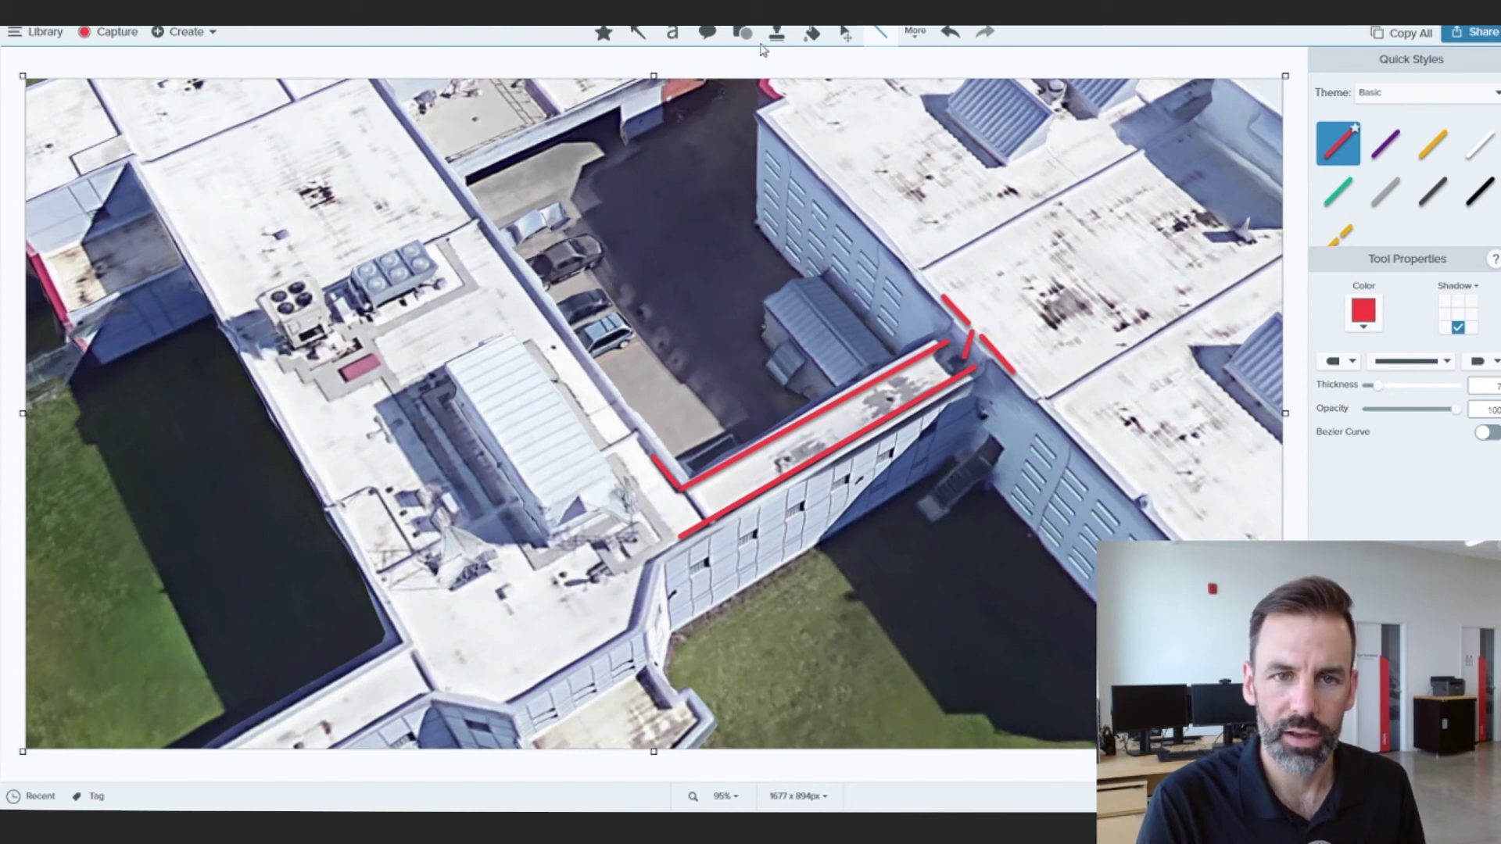
# Step: Add two green arrows on the main roof, leading away from both sides of the connecting roof's junction
pyautogui.click(646, 39)
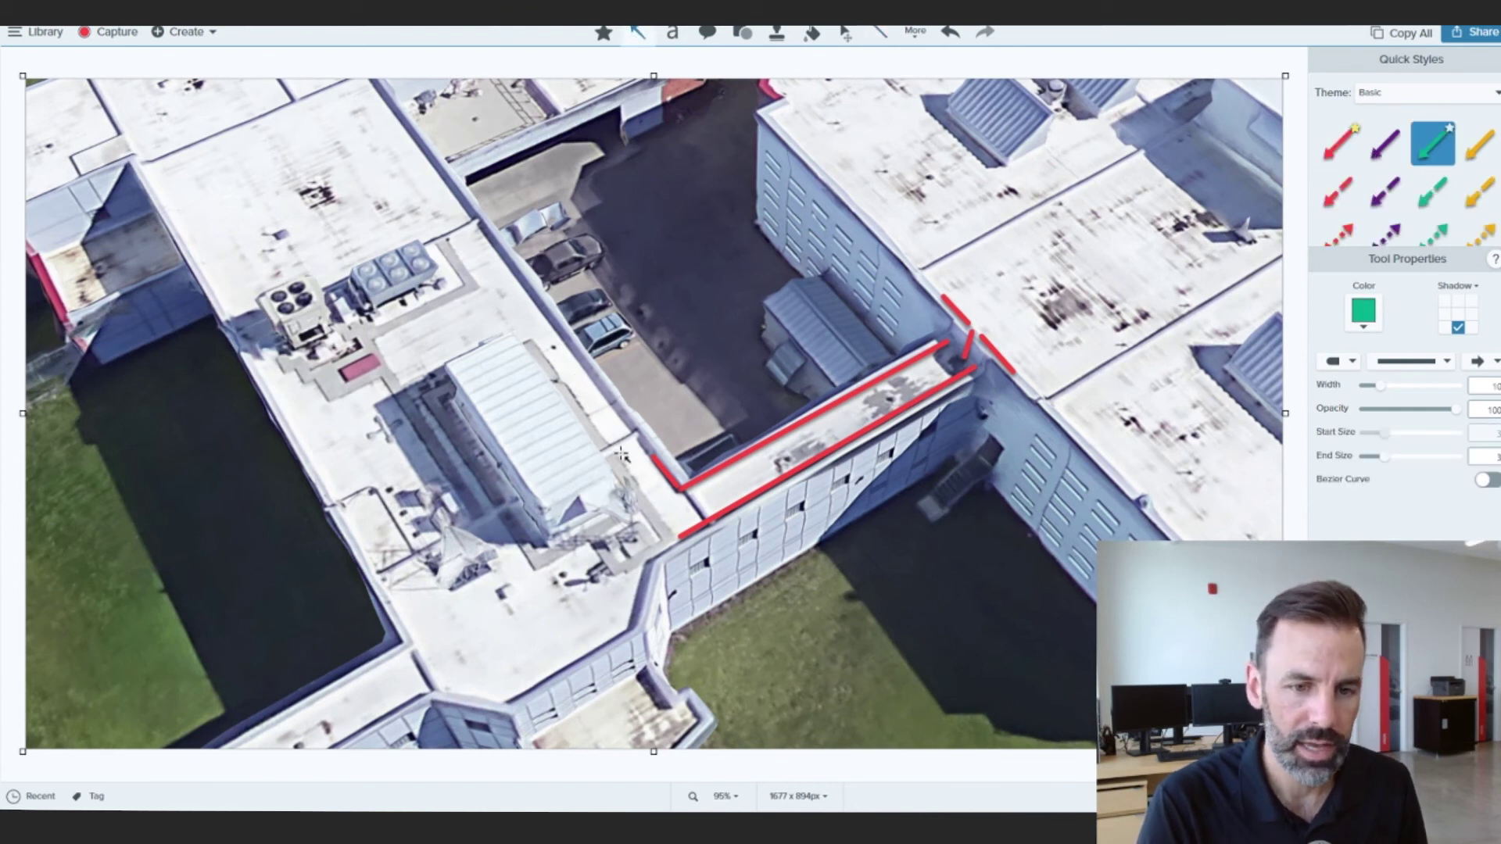
pyautogui.moveTo(621, 453); pyautogui.dragTo(514, 302)
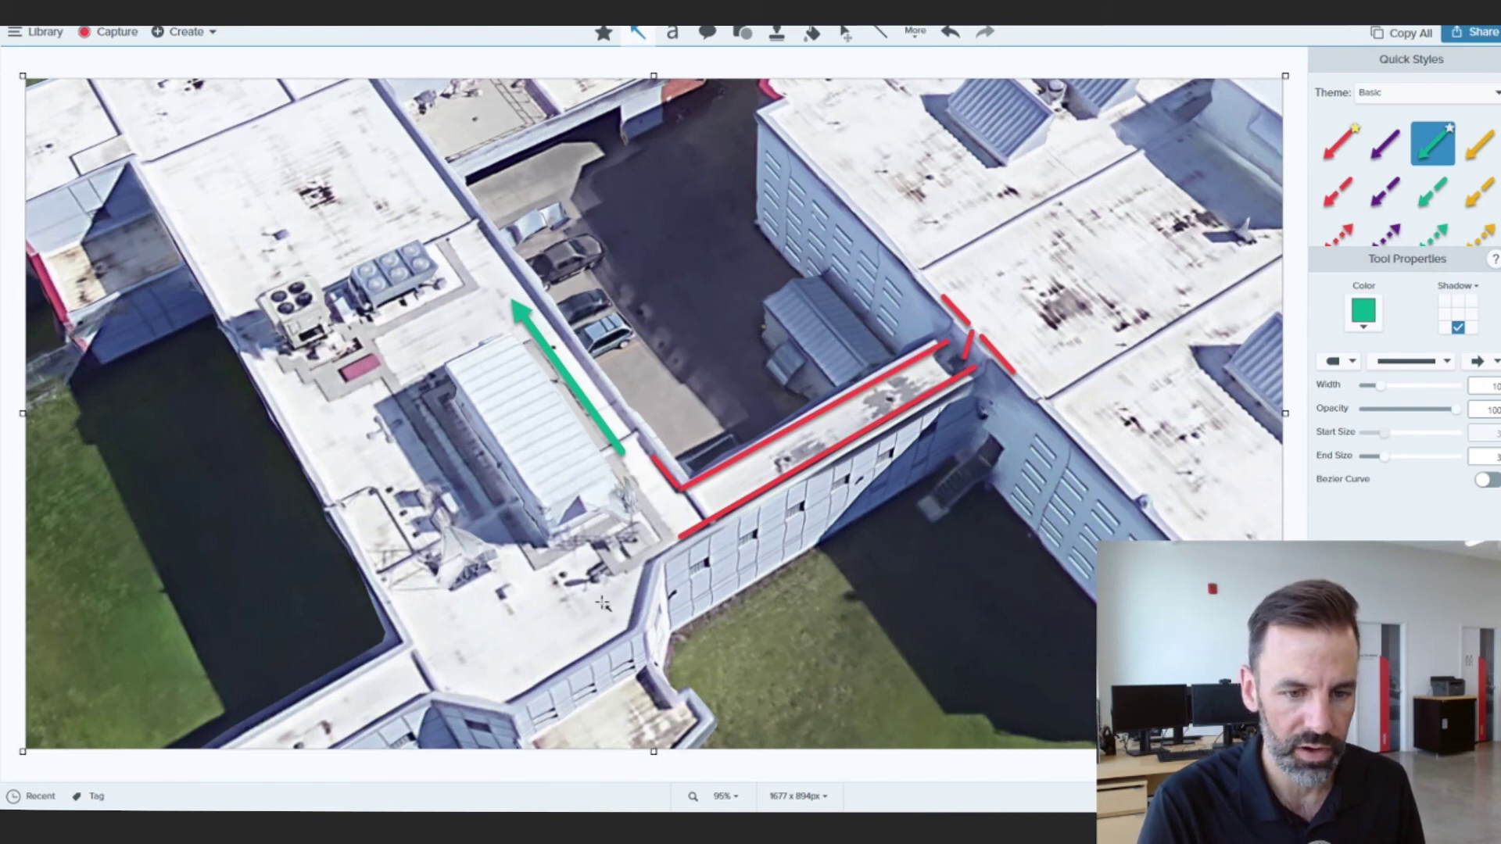
pyautogui.moveTo(652, 514); pyautogui.dragTo(607, 629)
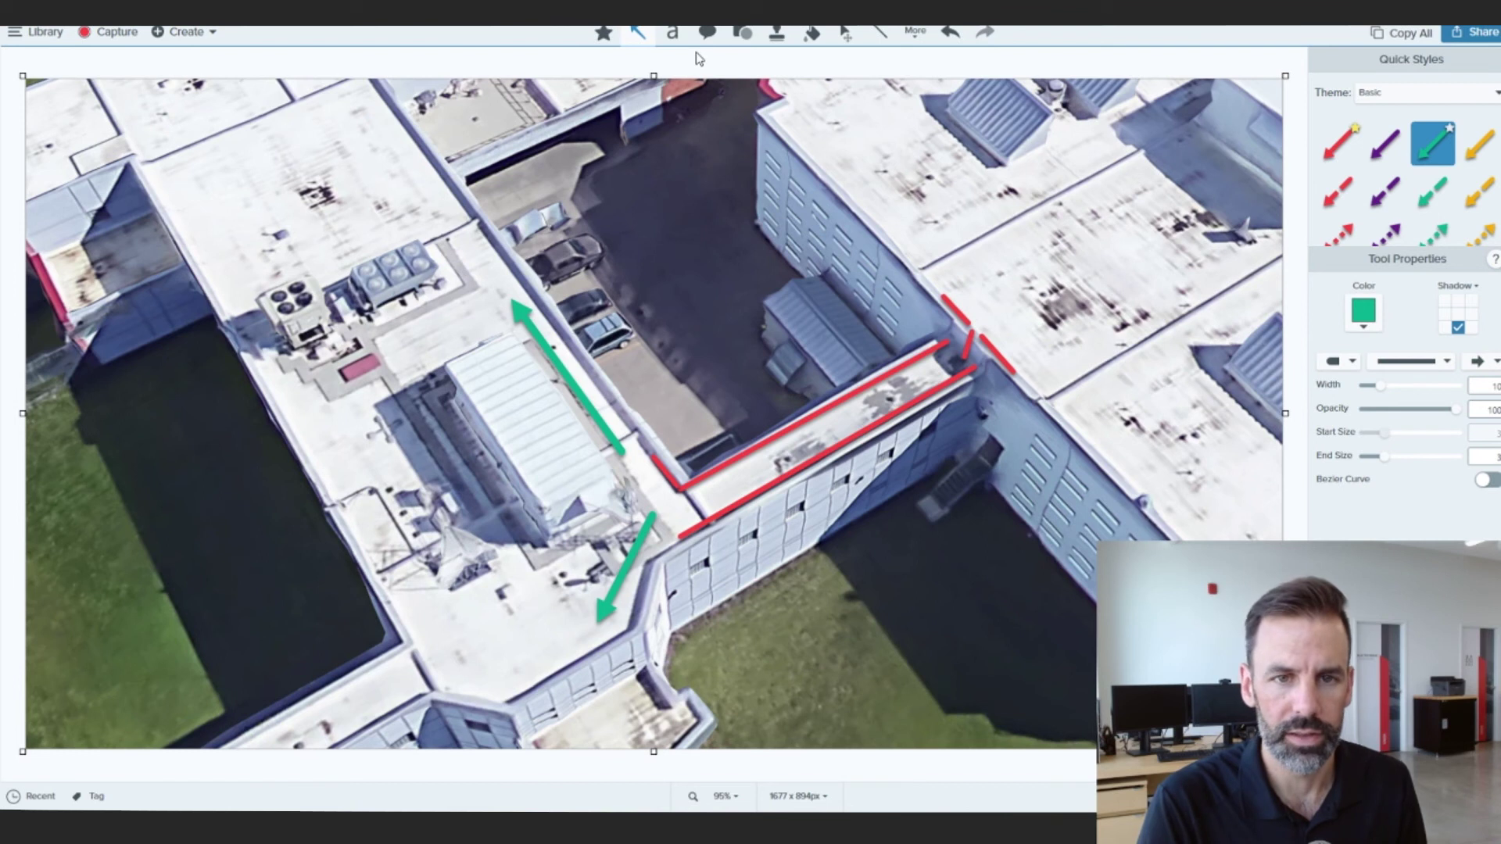
# Step: Extend a red line along the main roof's courtyard edge and add a short green arrow pointing at the reddish roof hatch
pyautogui.click(881, 35)
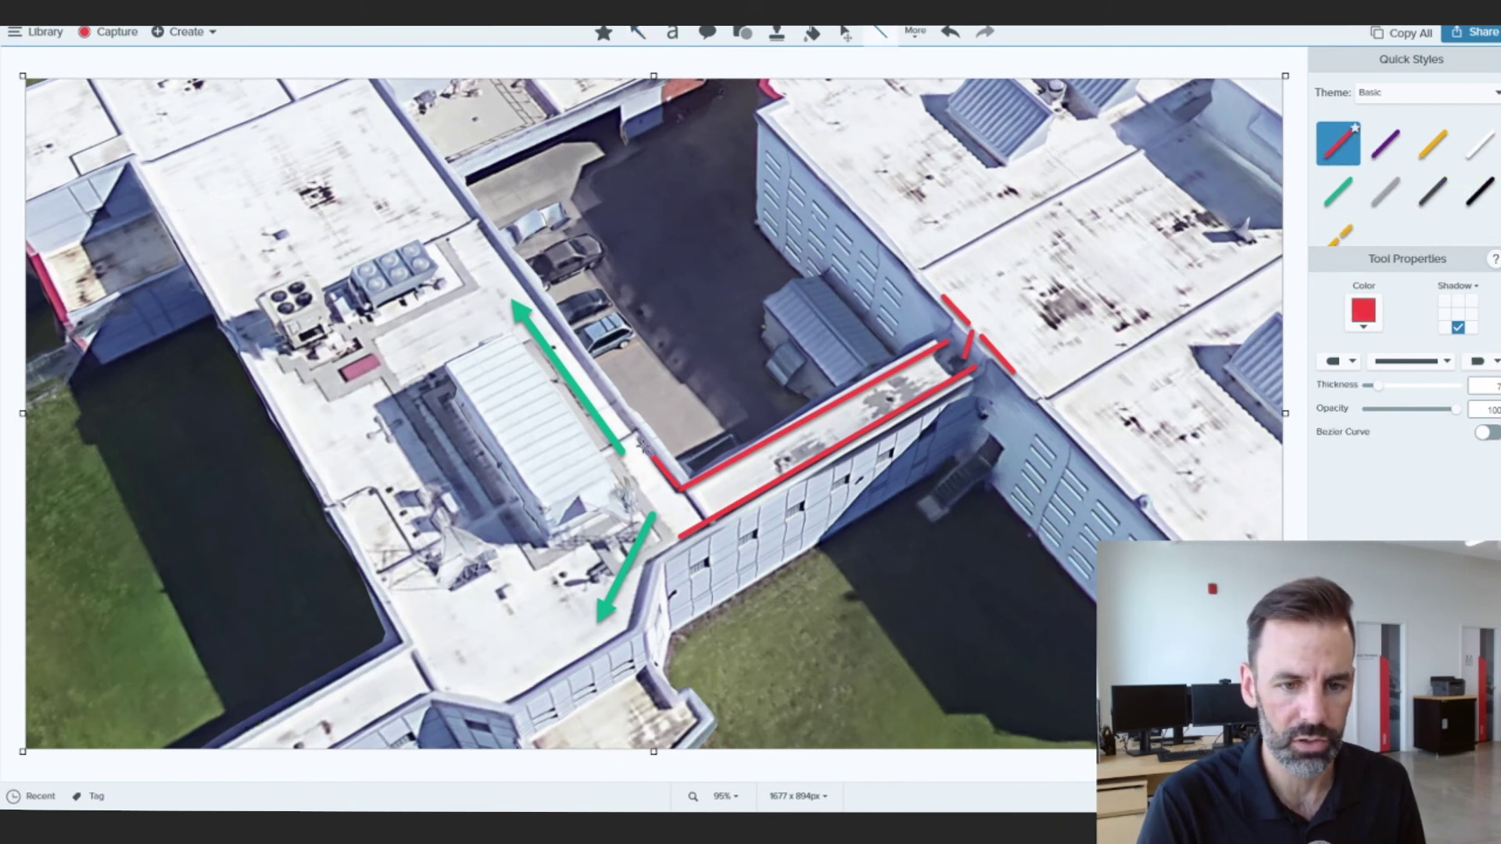
pyautogui.moveTo(643, 444); pyautogui.dragTo(441, 168)
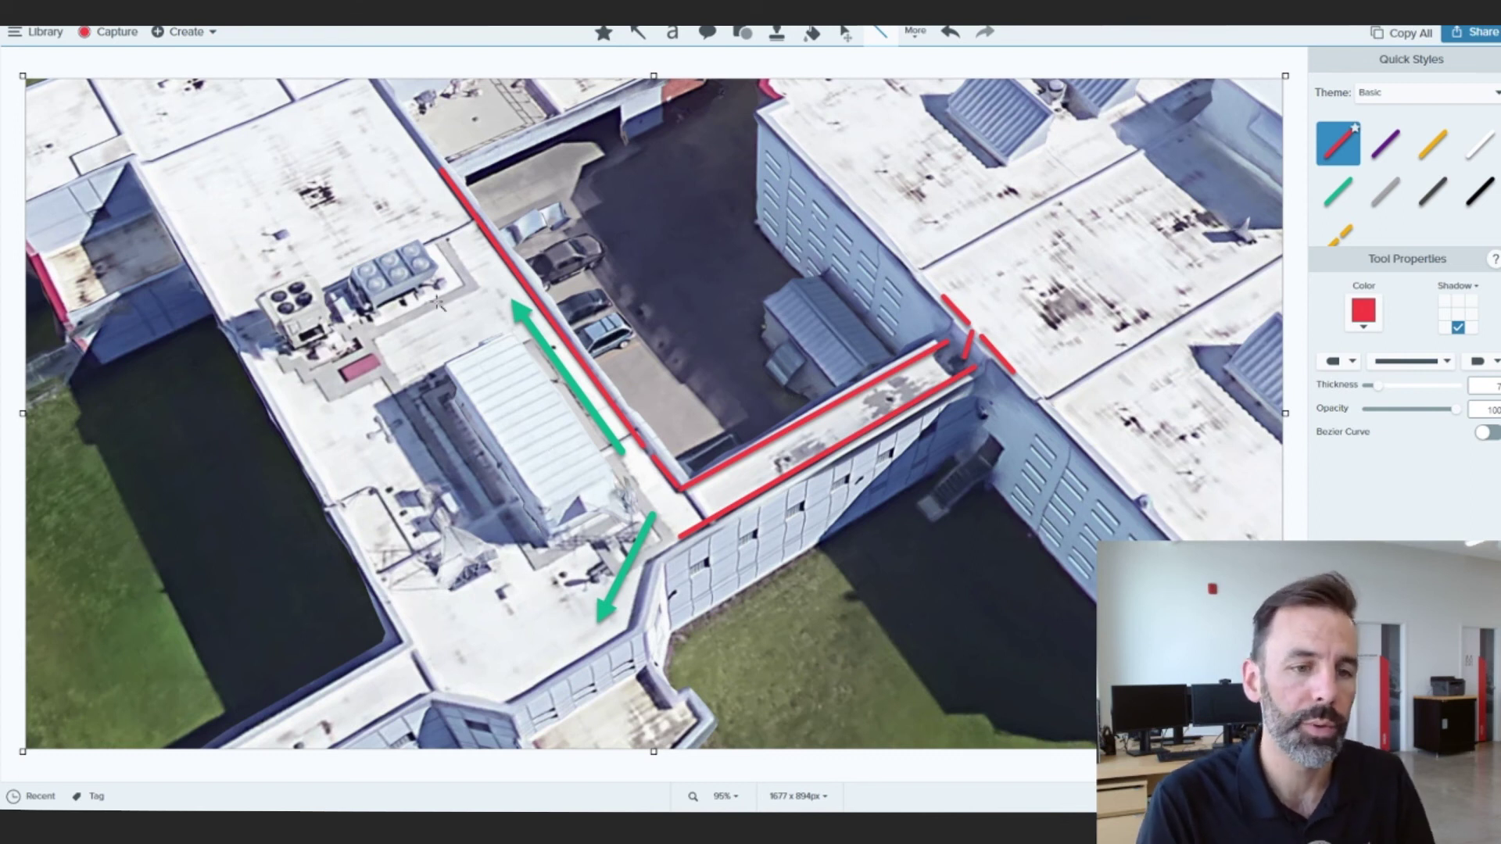
pyautogui.click(637, 31)
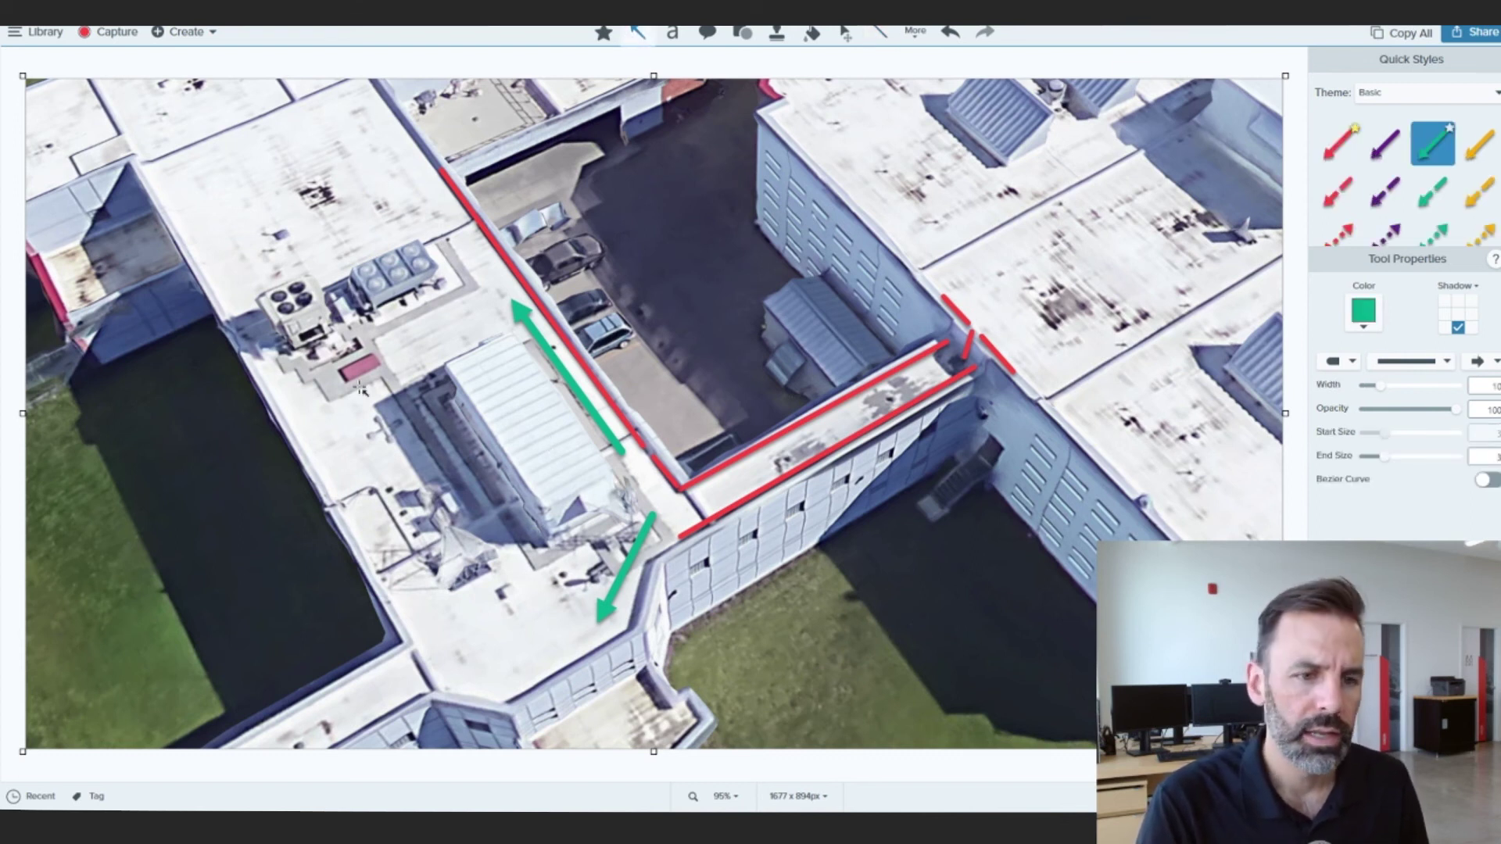
pyautogui.moveTo(335, 443); pyautogui.dragTo(356, 375)
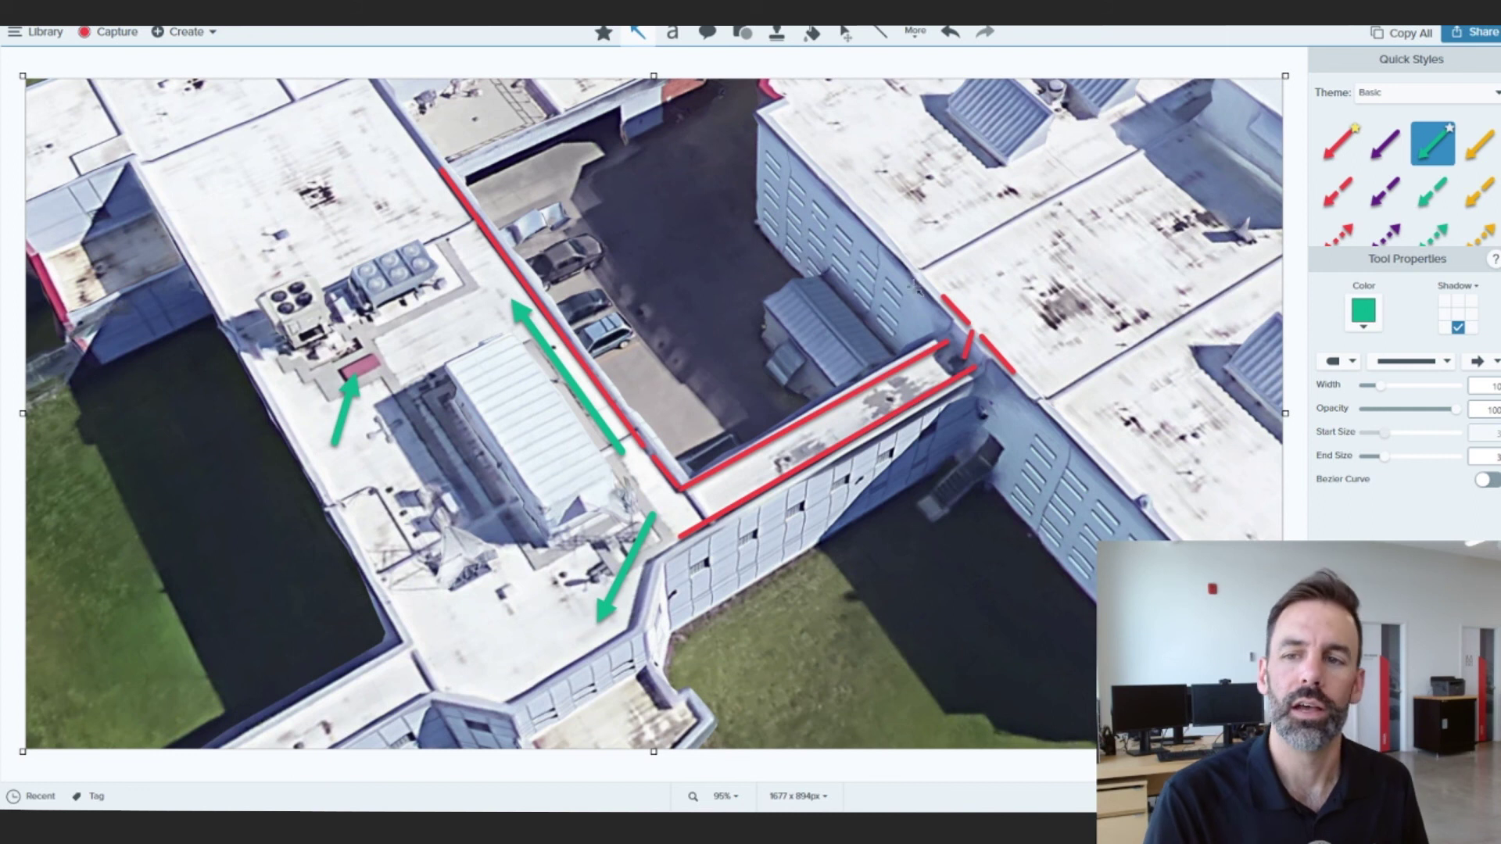
# Step: Draw dashed yellow lines along the main roof's recessed opening and beside the rooftop cooling units
pyautogui.click(882, 33)
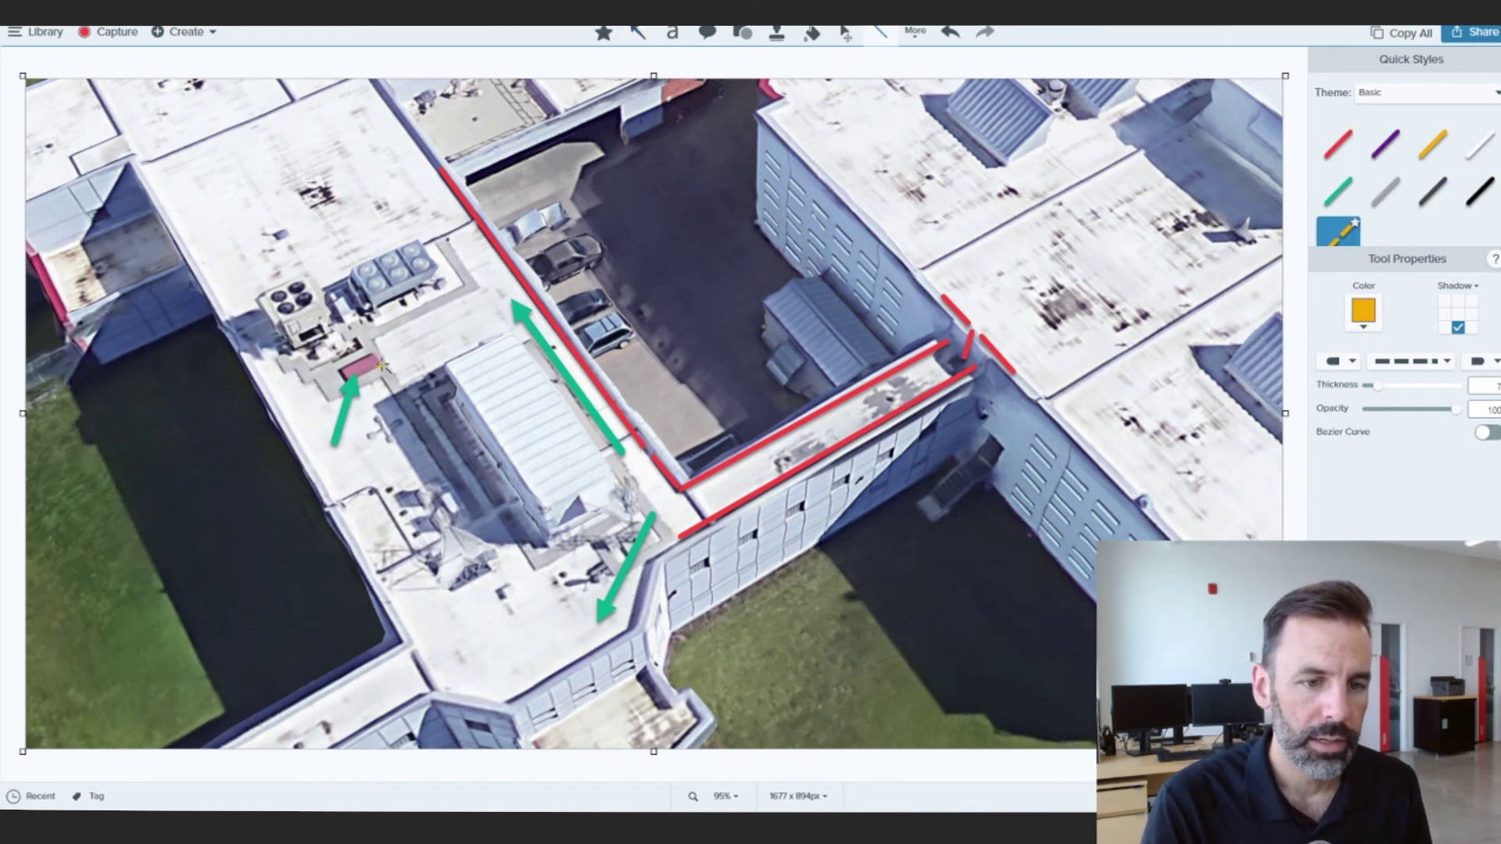
pyautogui.moveTo(381, 366)
pyautogui.mouseDown()
pyautogui.moveTo(469, 520)
pyautogui.moveTo(528, 579)
pyautogui.mouseUp()
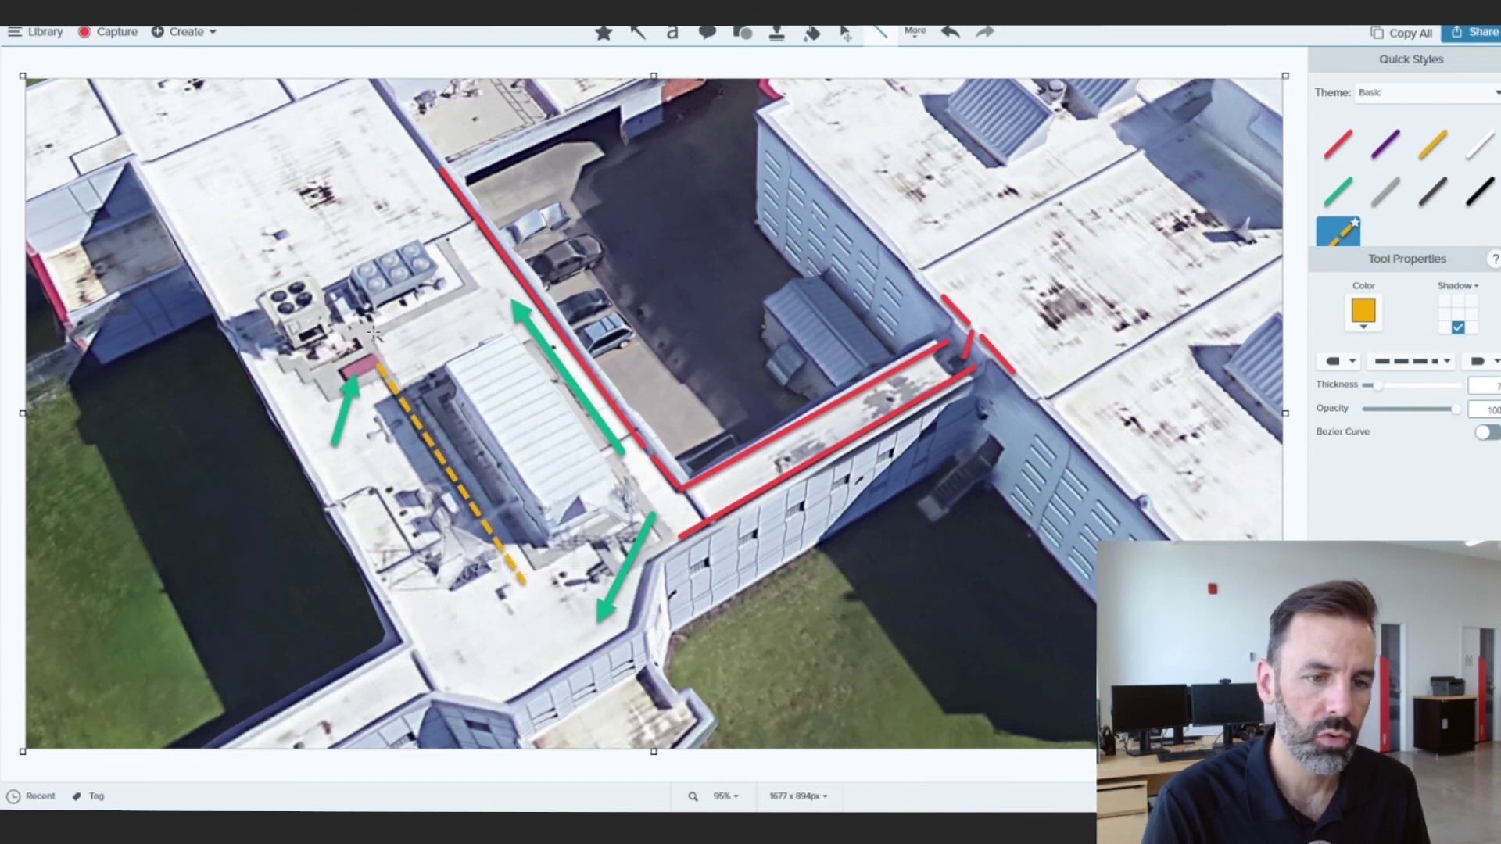
pyautogui.moveTo(366, 329)
pyautogui.mouseDown()
pyautogui.moveTo(445, 290)
pyautogui.moveTo(477, 296)
pyautogui.mouseUp()
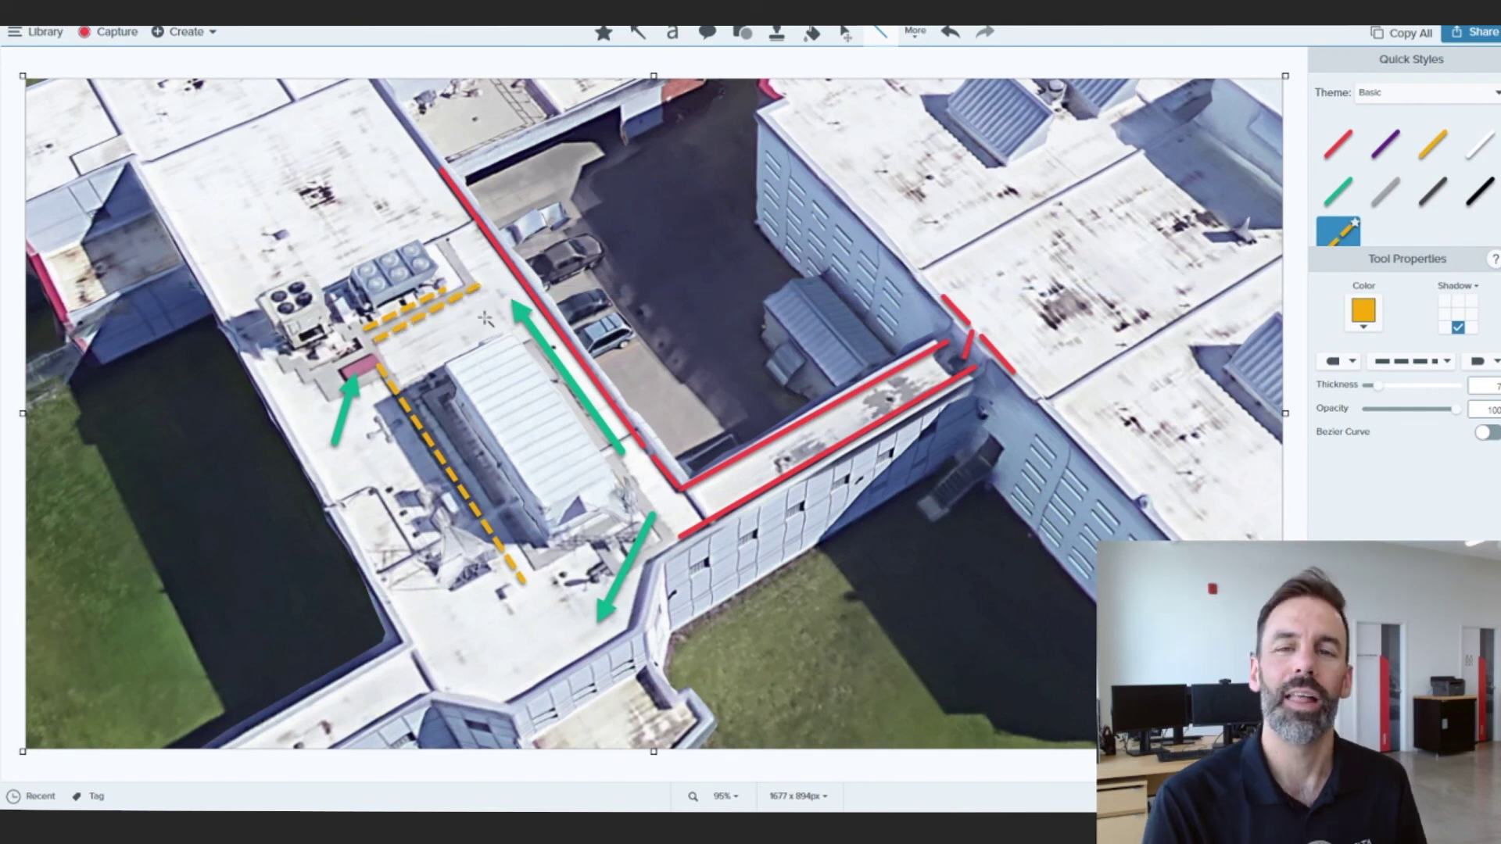